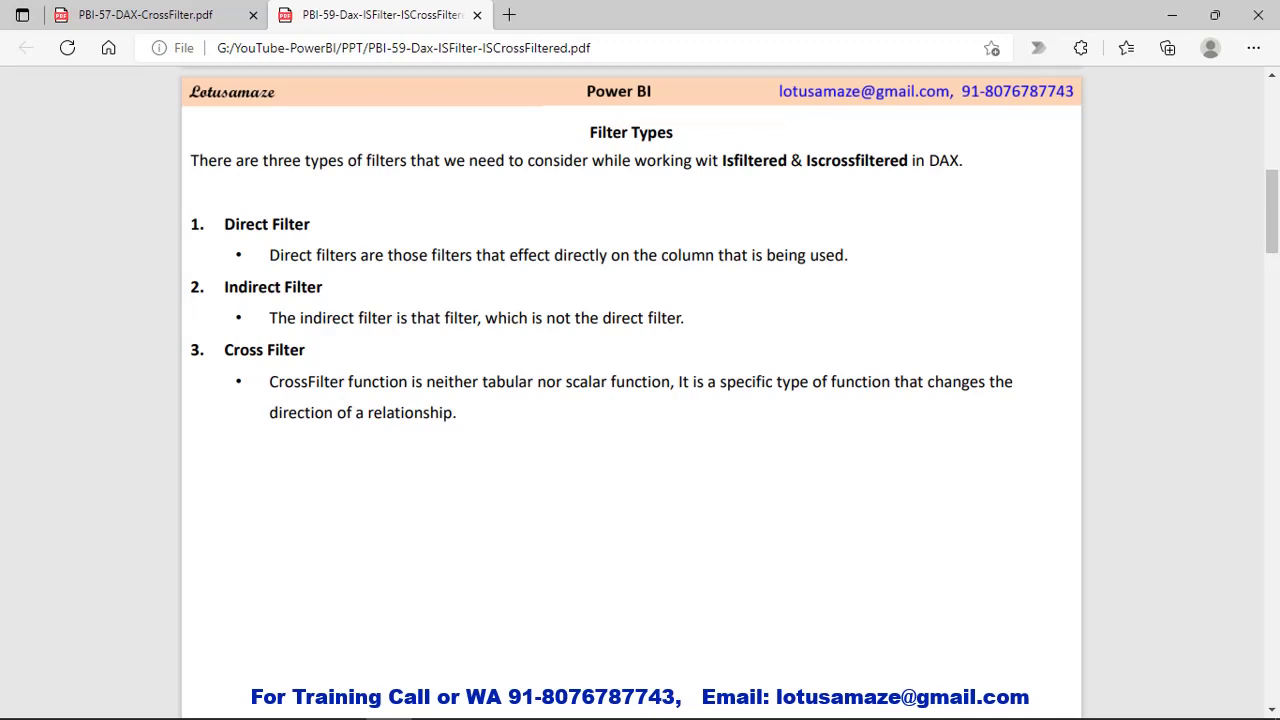
Review the DimCity, DimProduct, FactSales and FactReseller sheets in the Excel workbook and the ISFILTERED notes in the PDF.
key("alt+Tab")
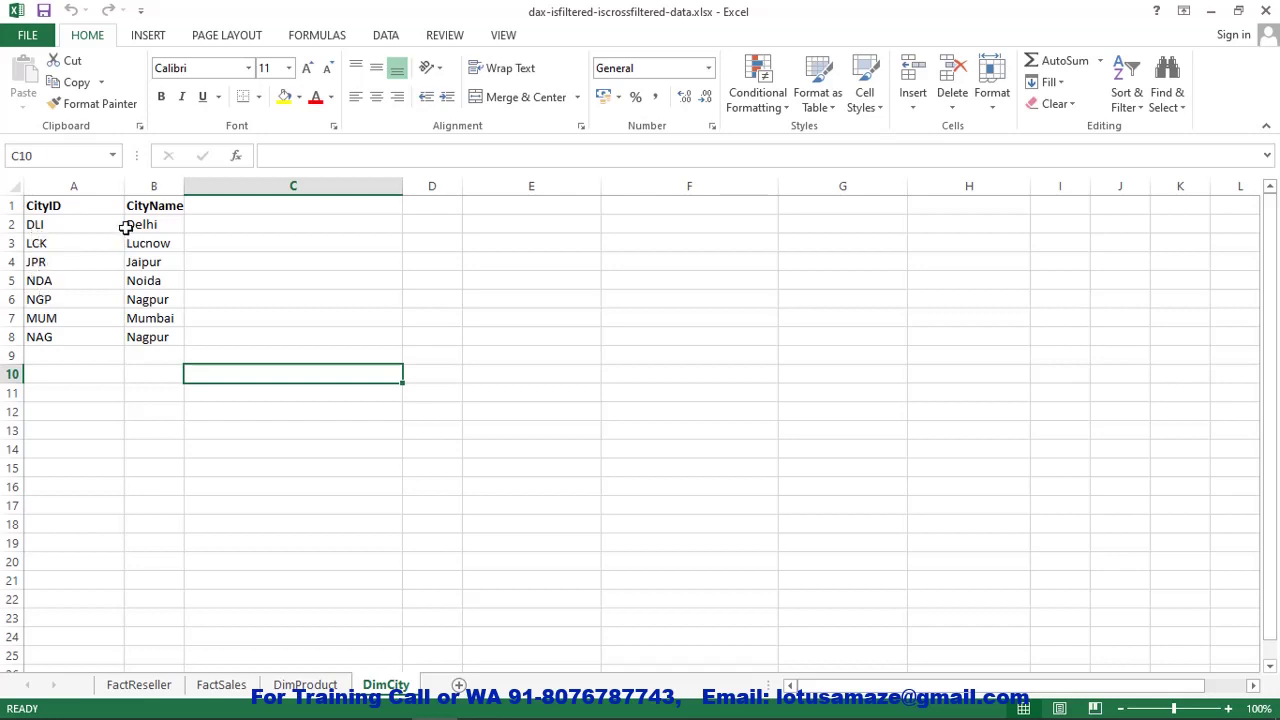
left_click(305, 684)
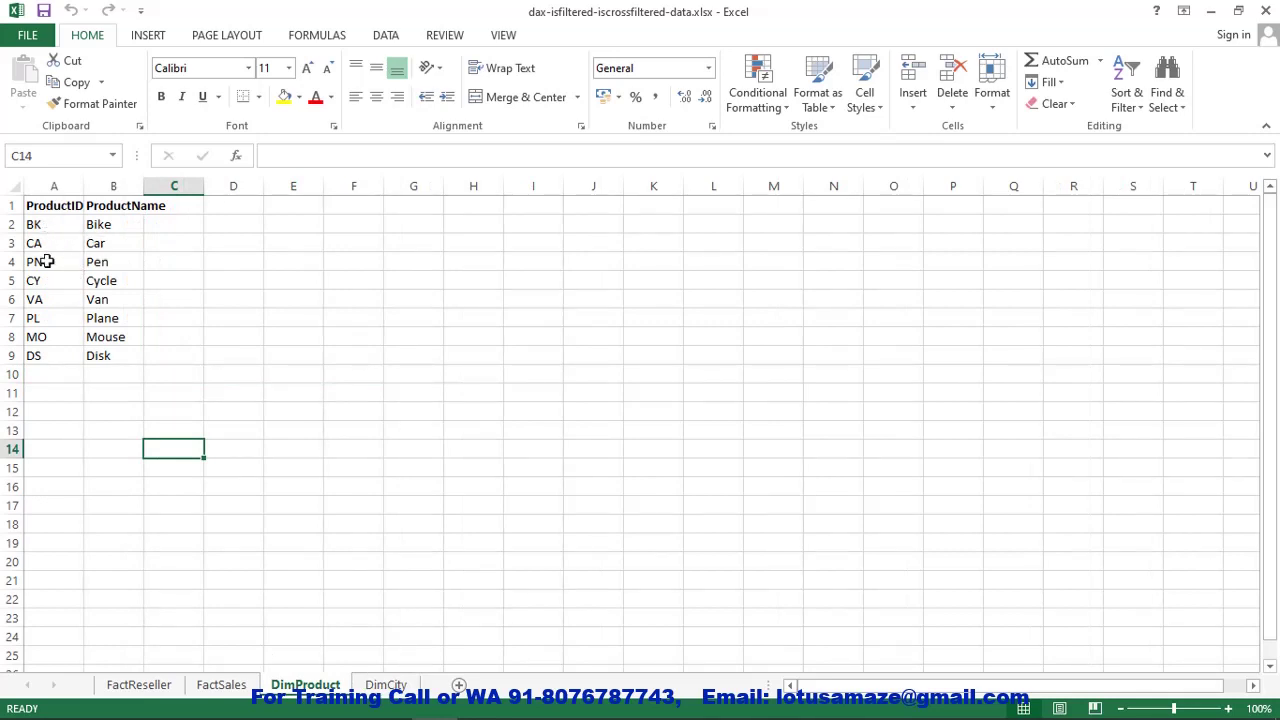
left_click(221, 684)
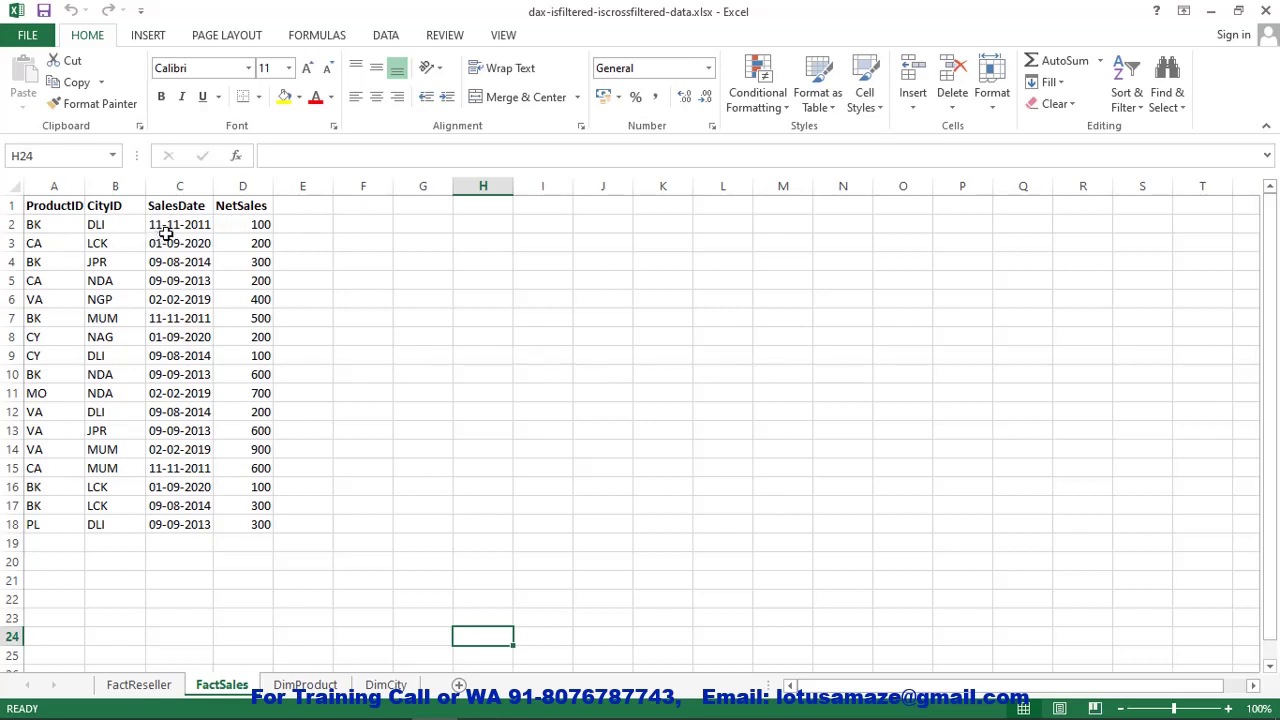
left_click(128, 688)
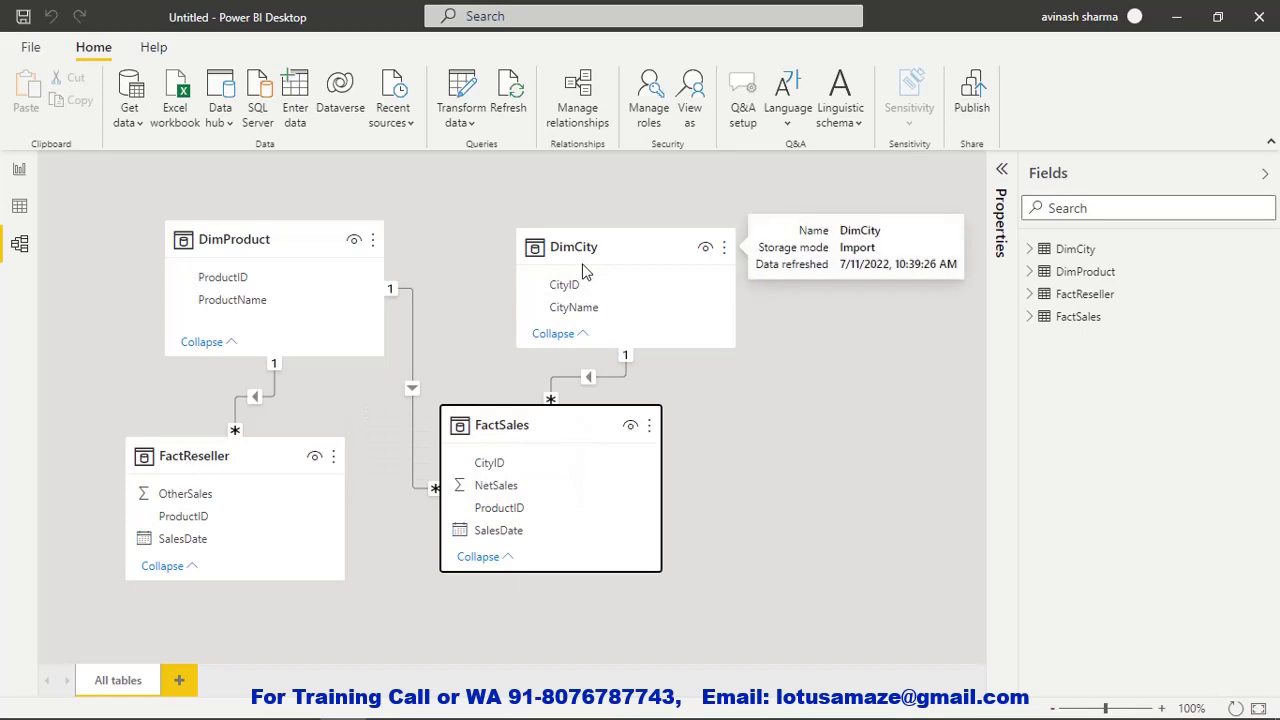
key("alt+Tab")
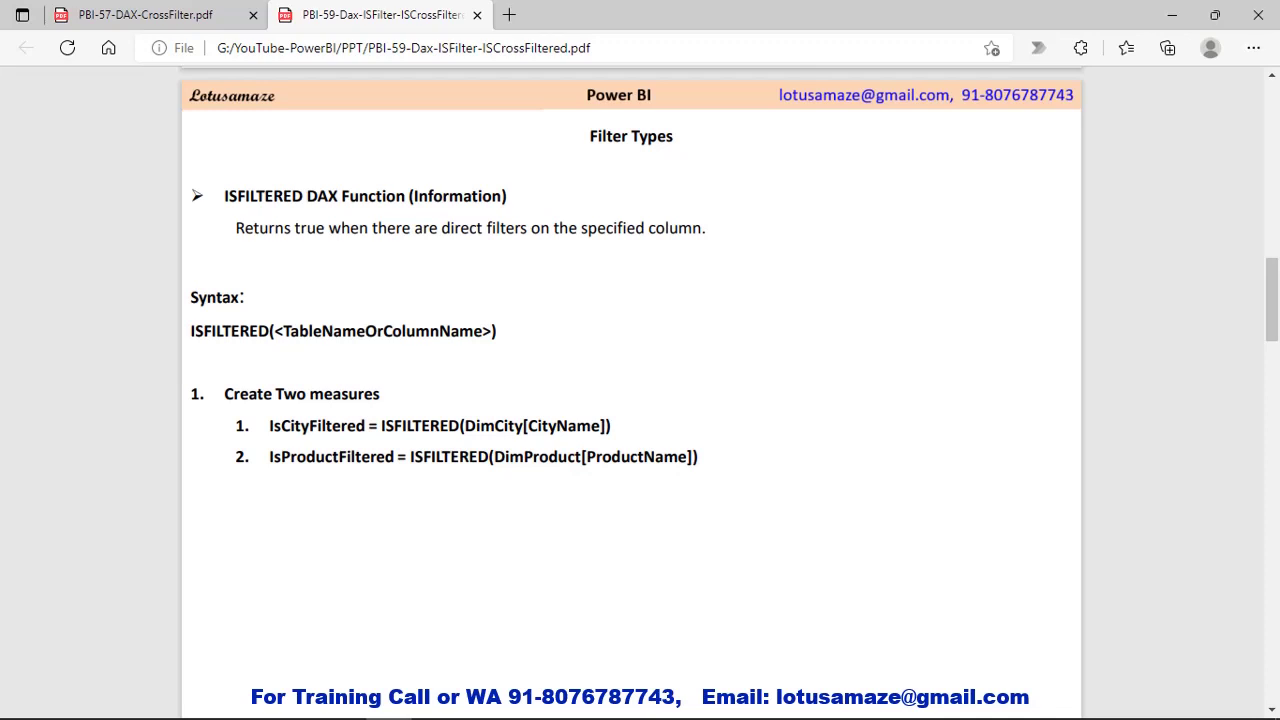
Switch to Power BI Desktop and add a table visual to Page 1 with DimCity's CityName and FactSales' NetSales.
key("alt+Tab")
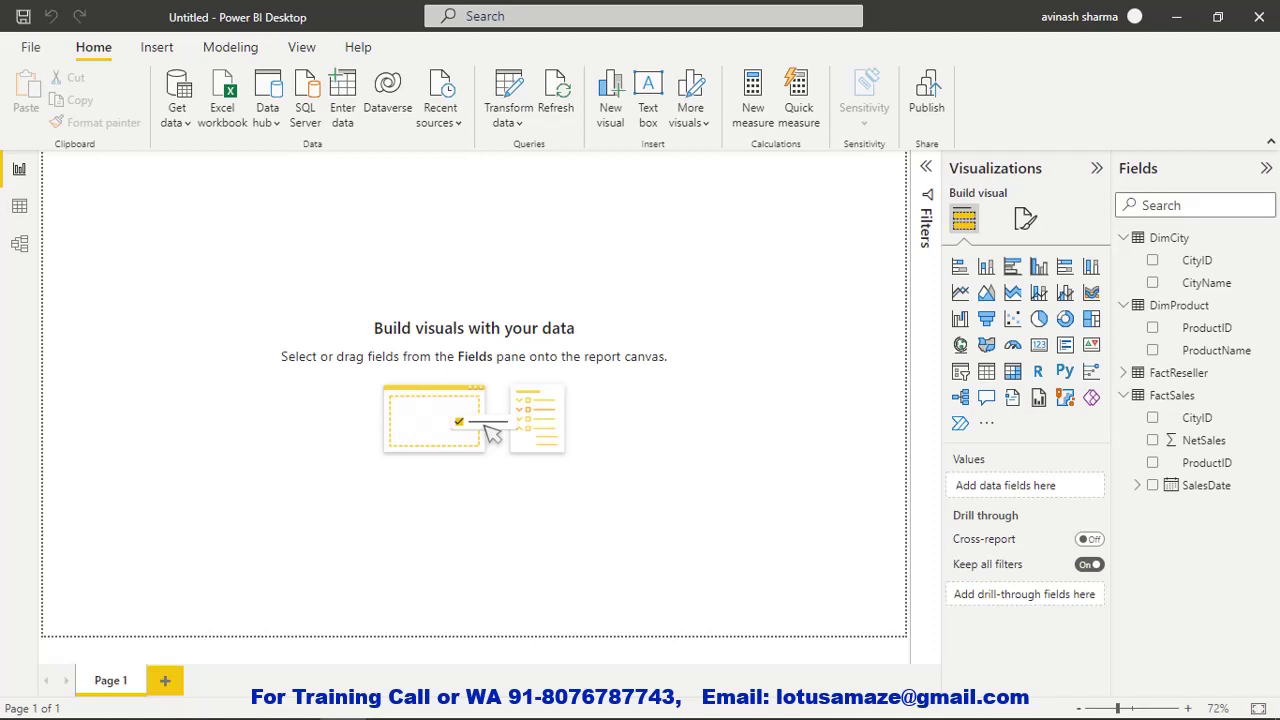
left_click(987, 373)
left_click_drag(157, 251, 421, 337)
left_click_drag(490, 417, 657, 520)
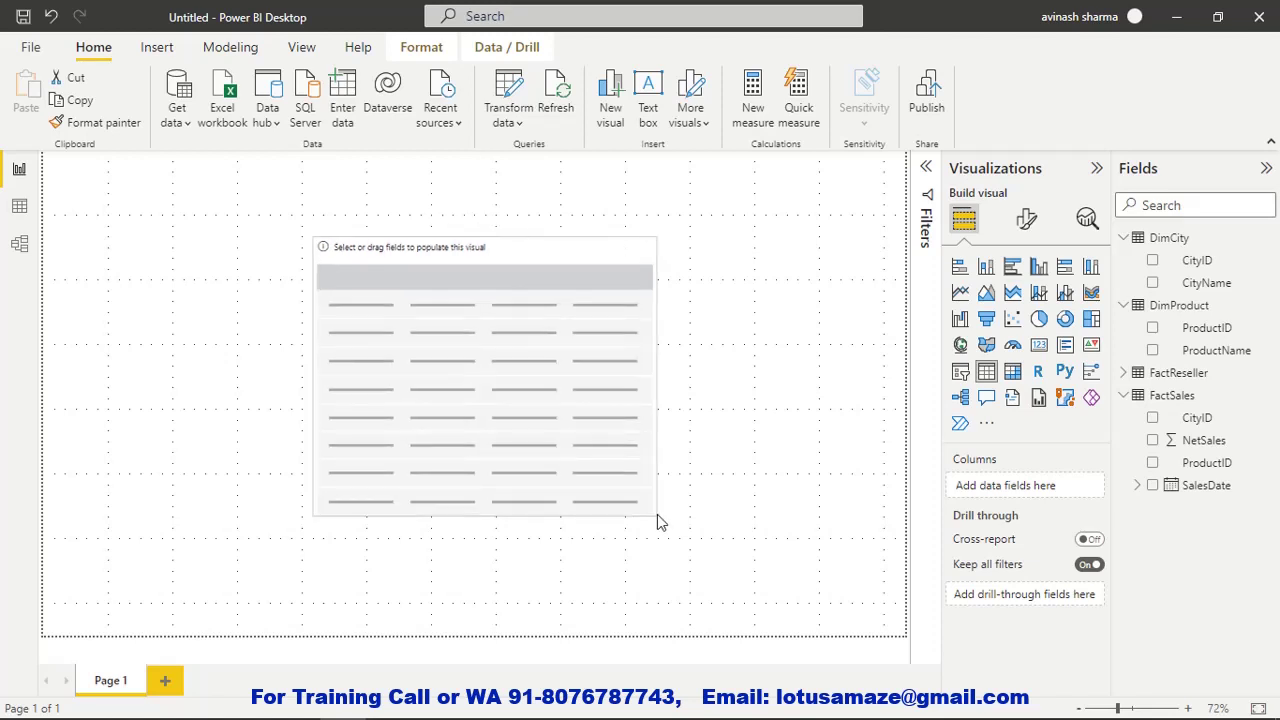
left_click_drag(1222, 285, 1053, 490)
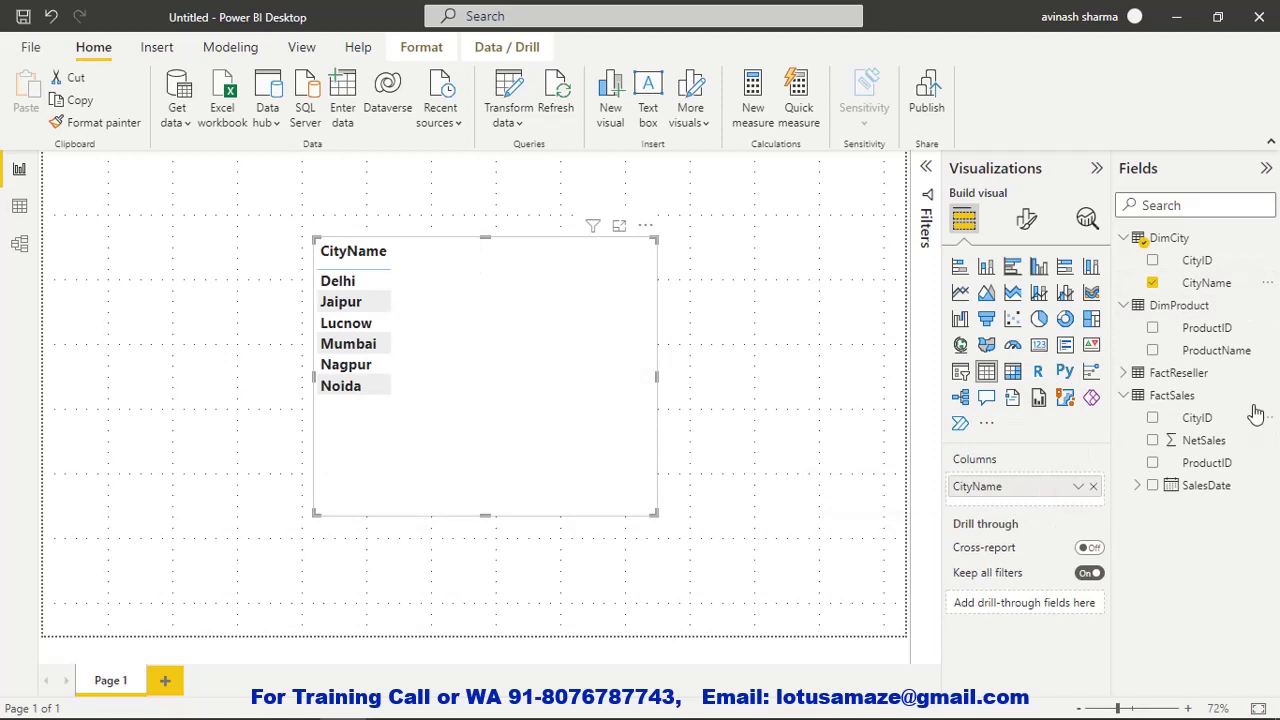
left_click_drag(1205, 440, 1080, 508)
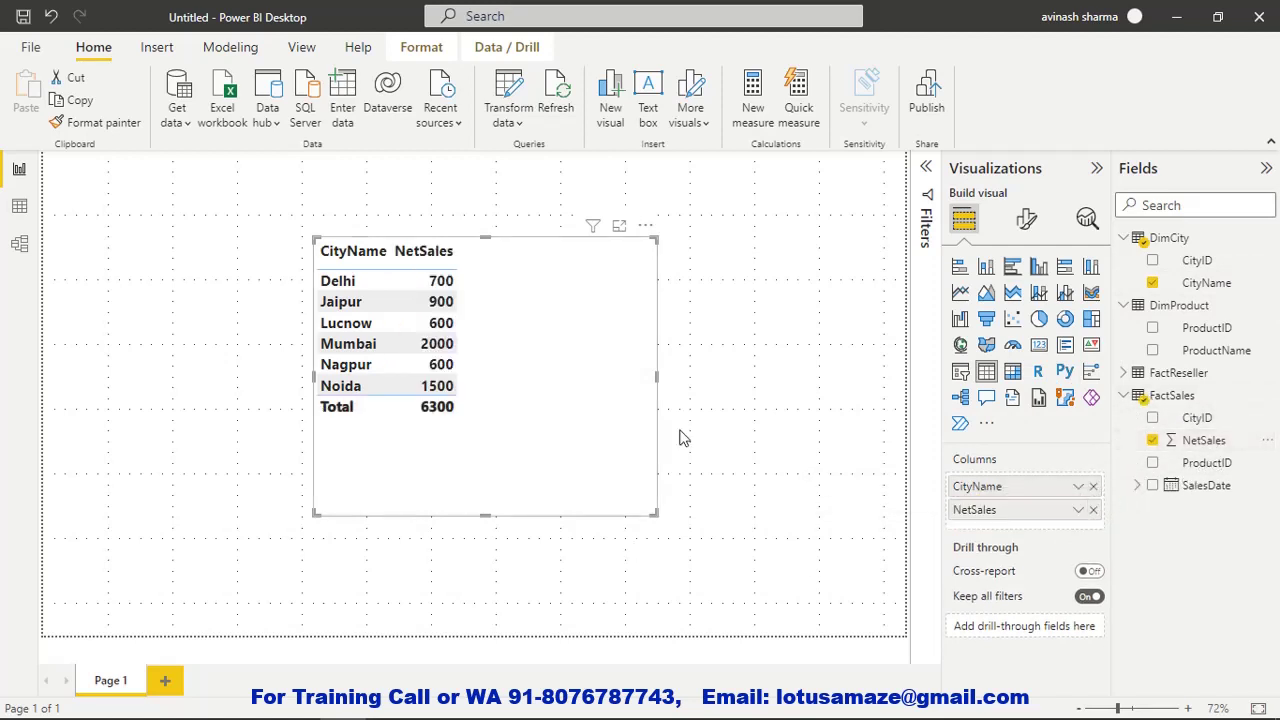
Create the measure IsCityFiltered = ISFILTERED(DimCity[CityName]) in the FactSales table.
right_click(1167, 400)
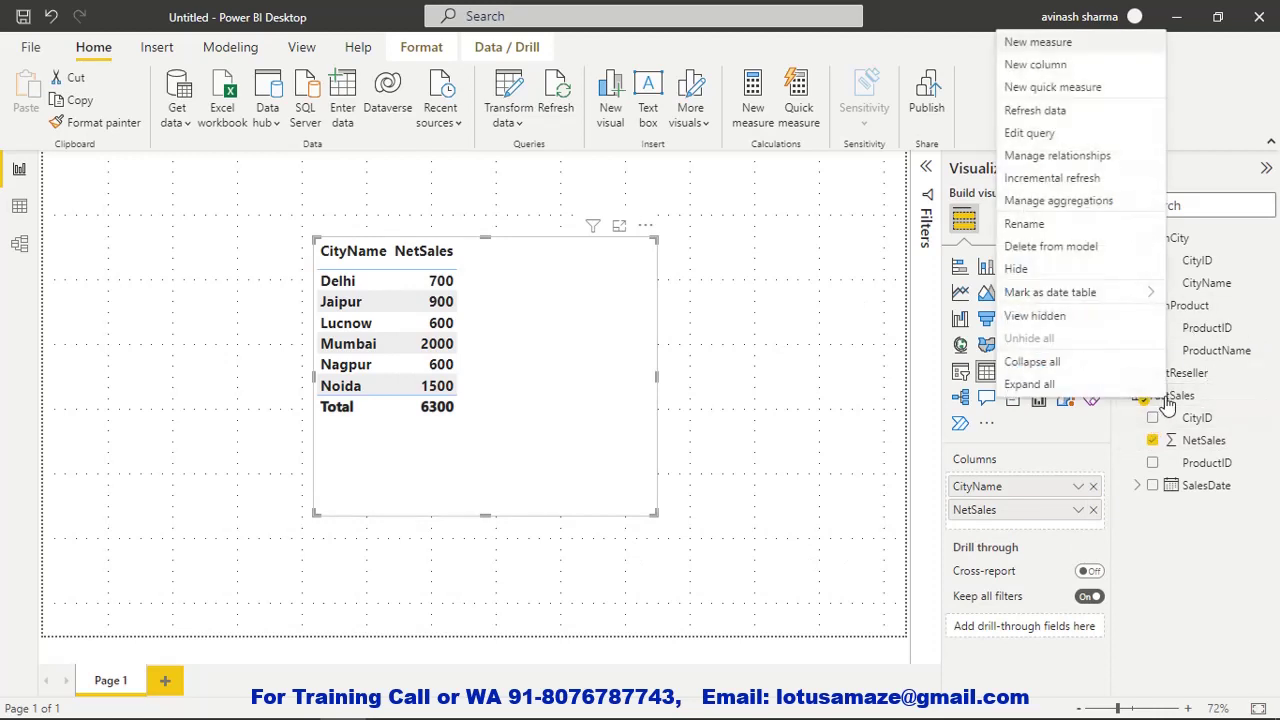
left_click(1066, 47)
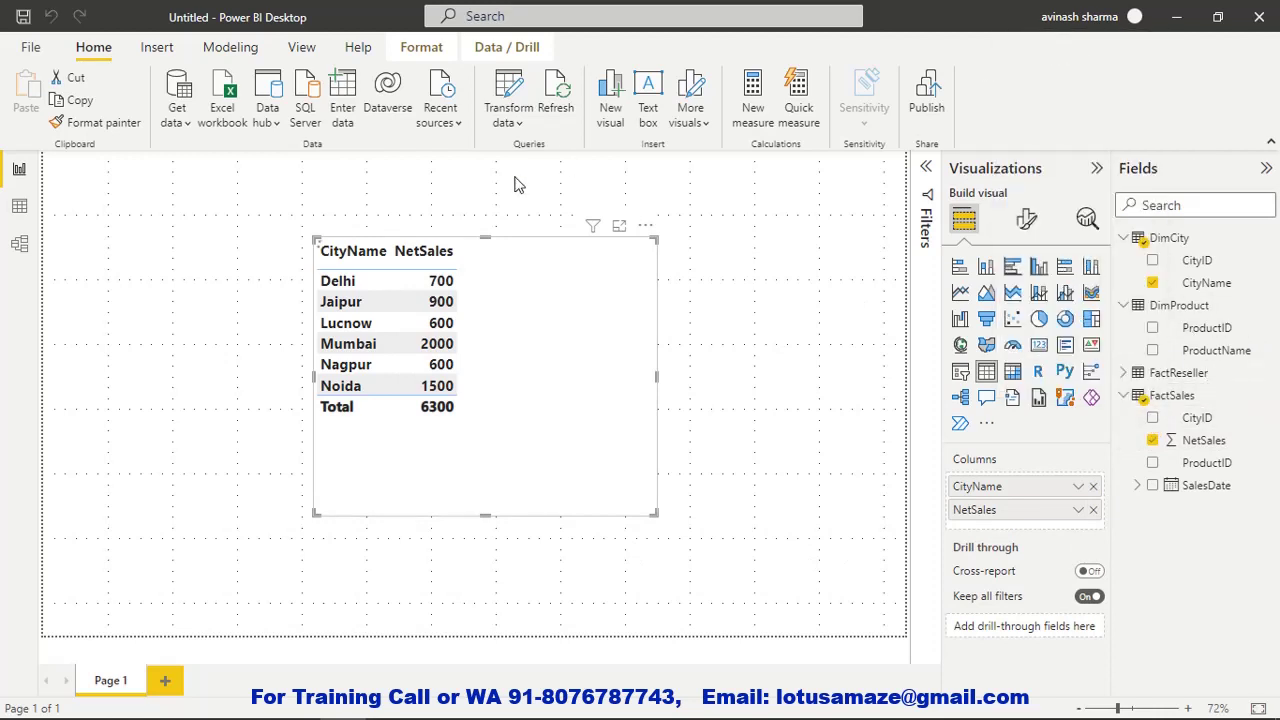
double_click(166, 165)
type("IsCity")
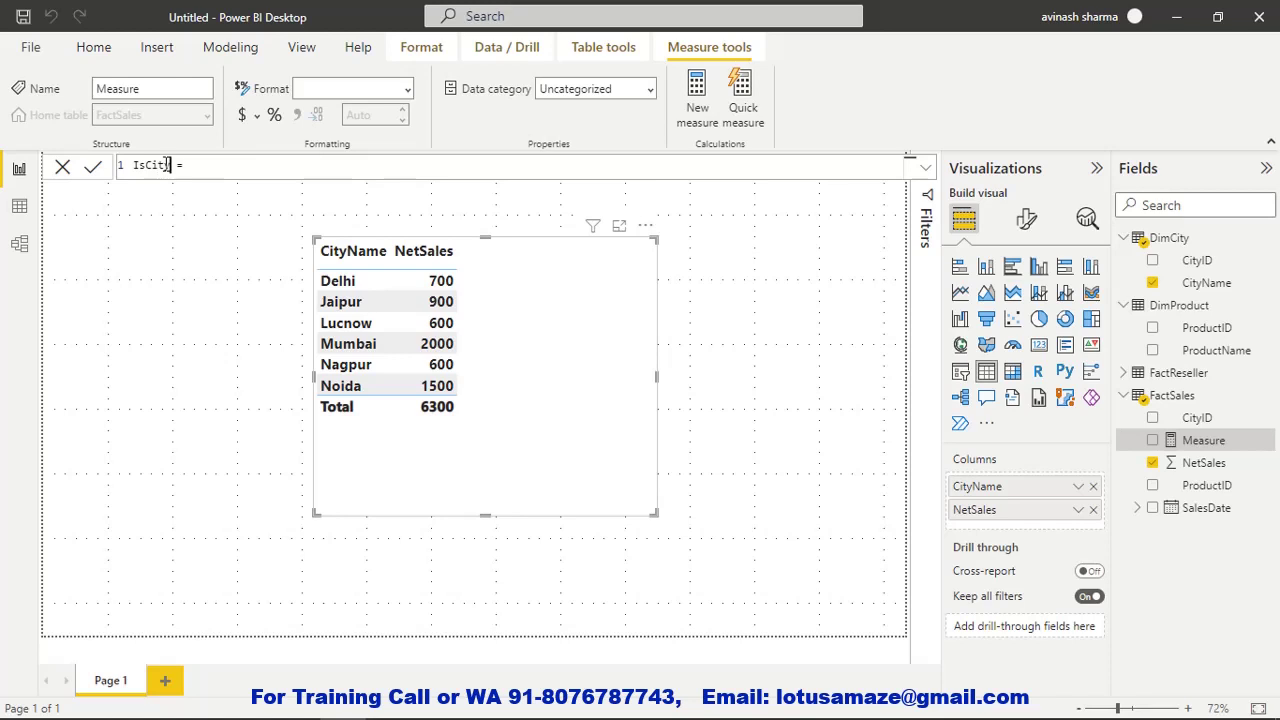
type("Filtered")
left_click(311, 169)
type("ISFI")
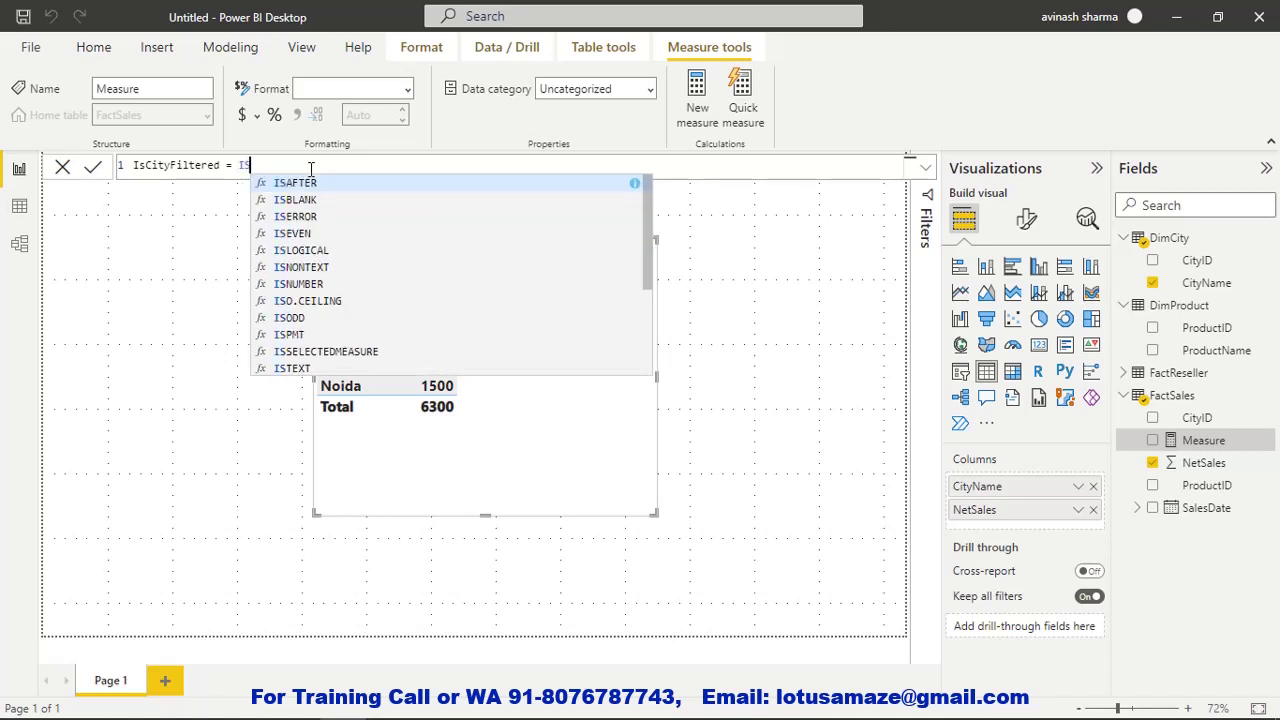
left_click(338, 182)
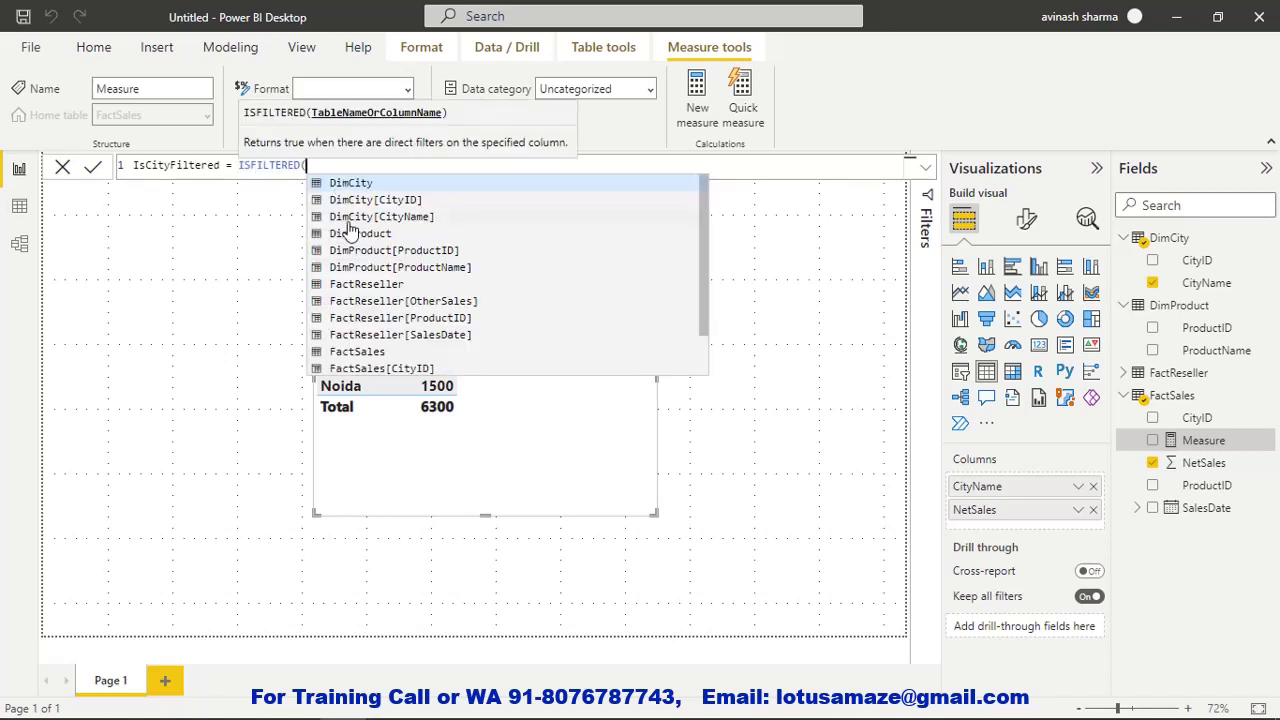
left_click(346, 217)
type(")")
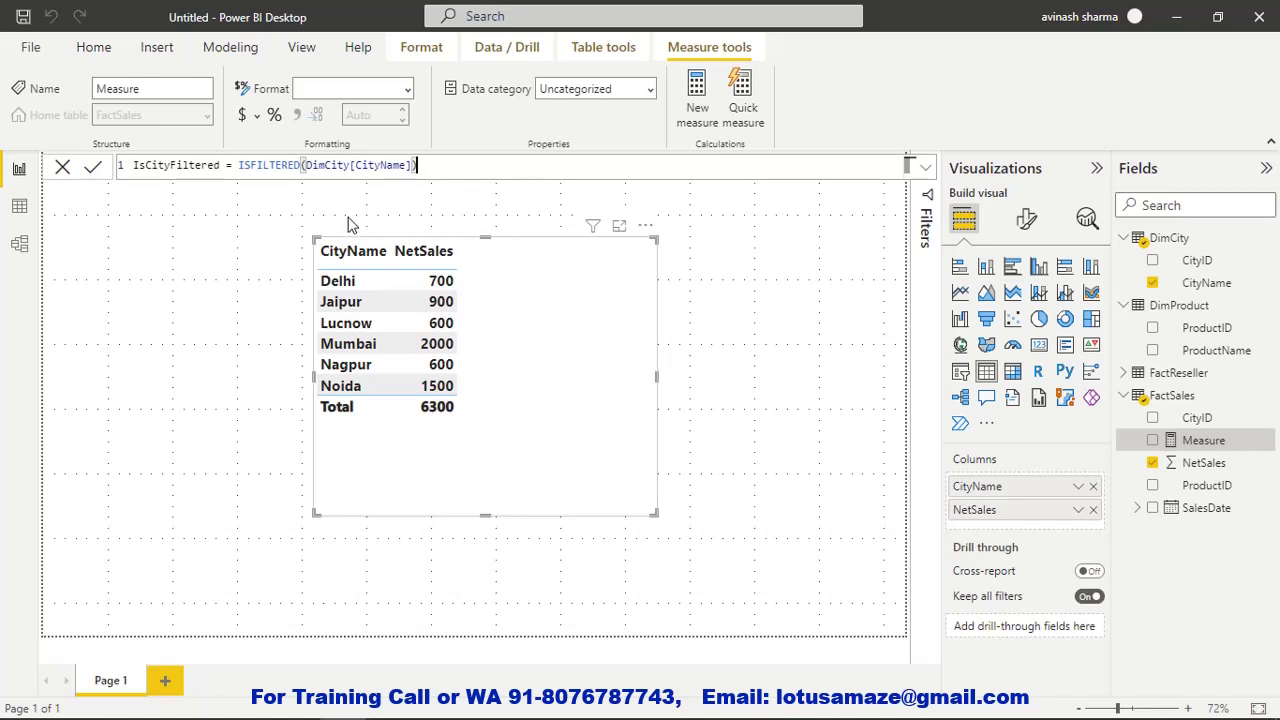
left_click(92, 170)
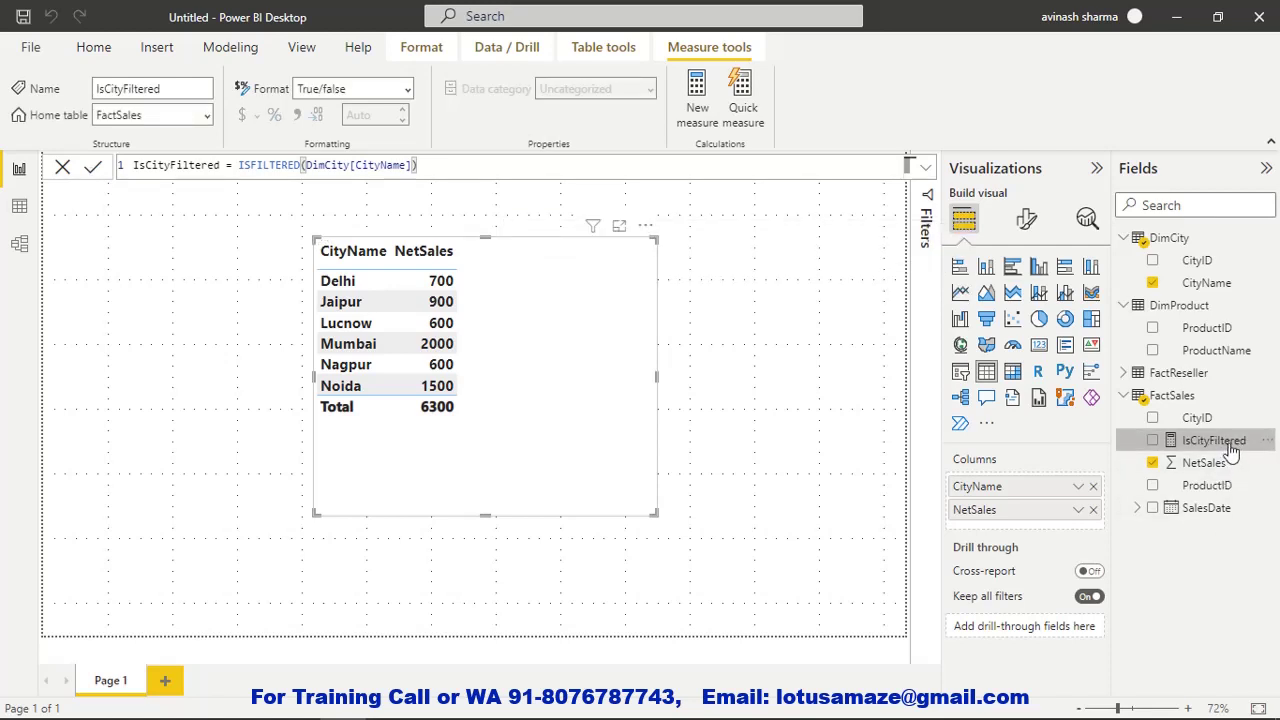
Add the IsCityFiltered and IsProductFiltered measures to the table visual and replace its CityName column with ProductName.
left_click_drag(1230, 450, 1040, 528)
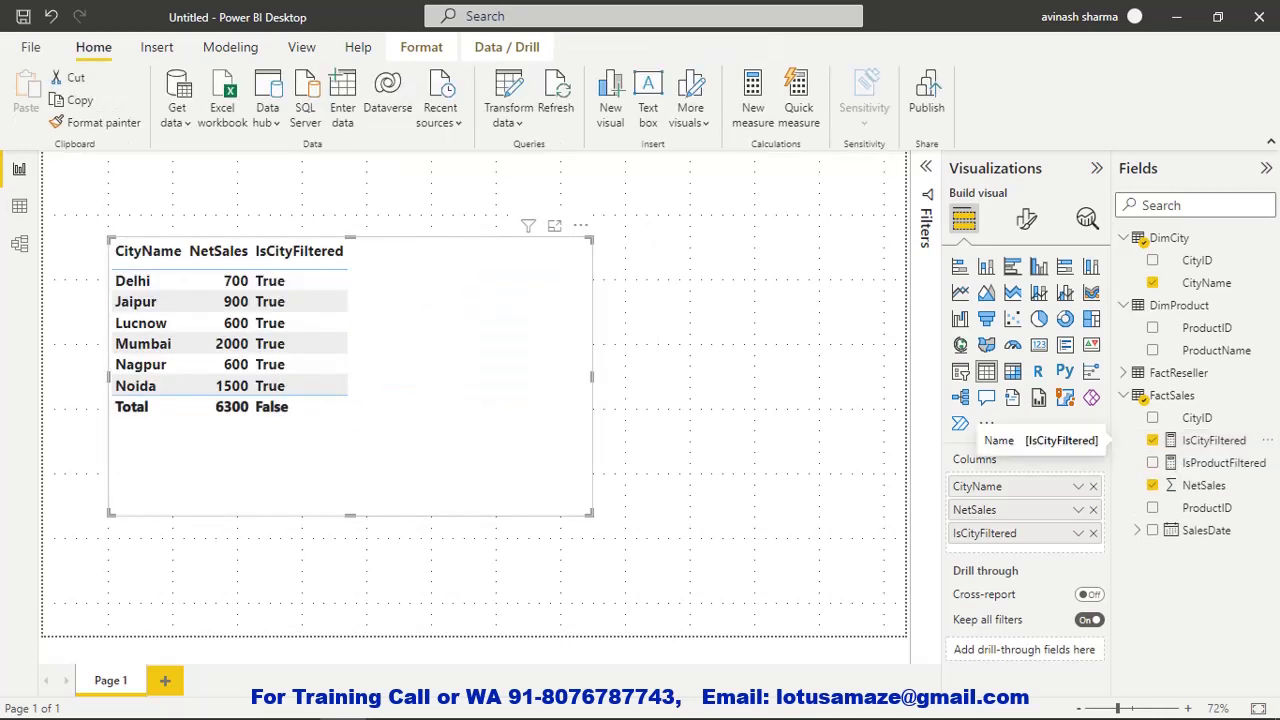
left_click(1215, 463)
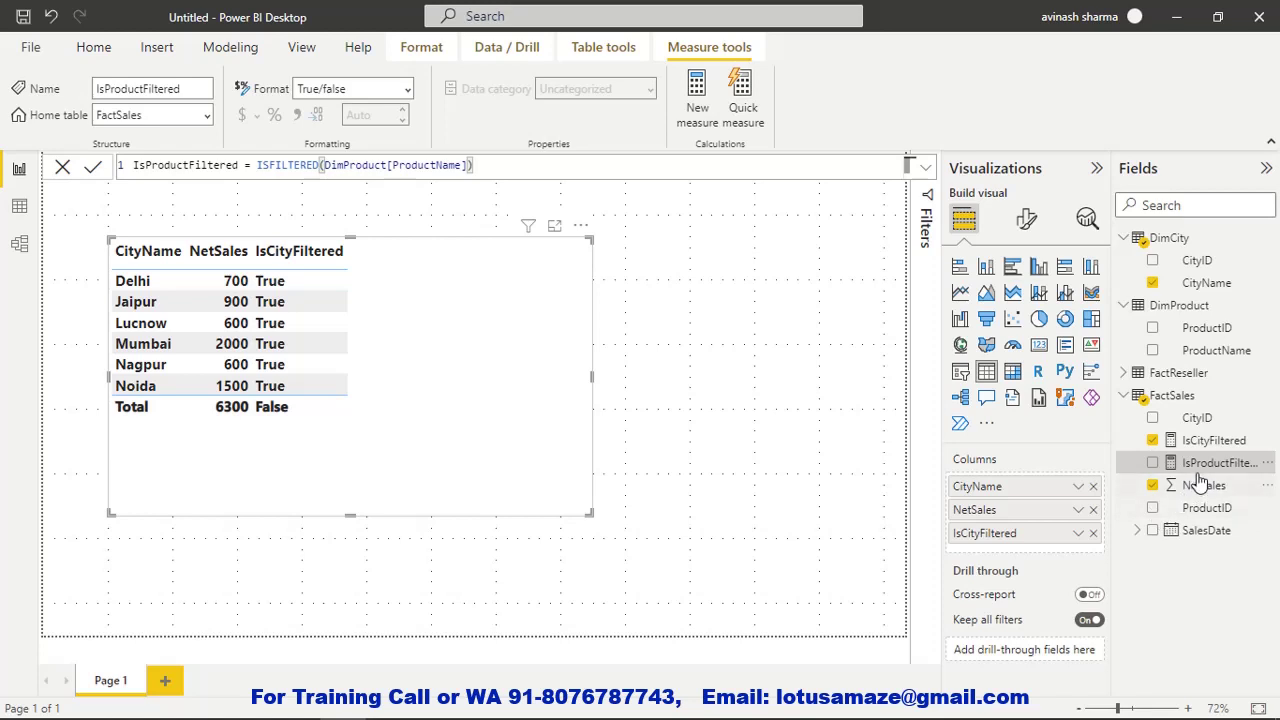
left_click_drag(1199, 473, 1068, 558)
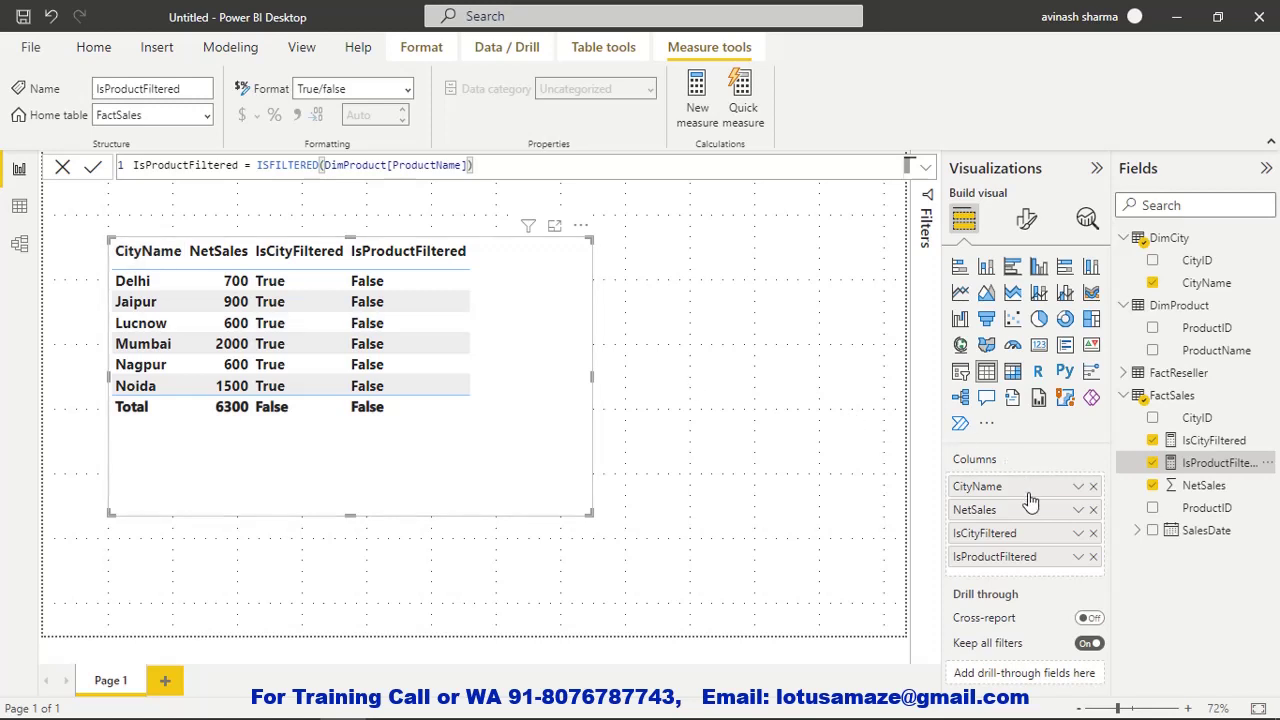
left_click(1094, 488)
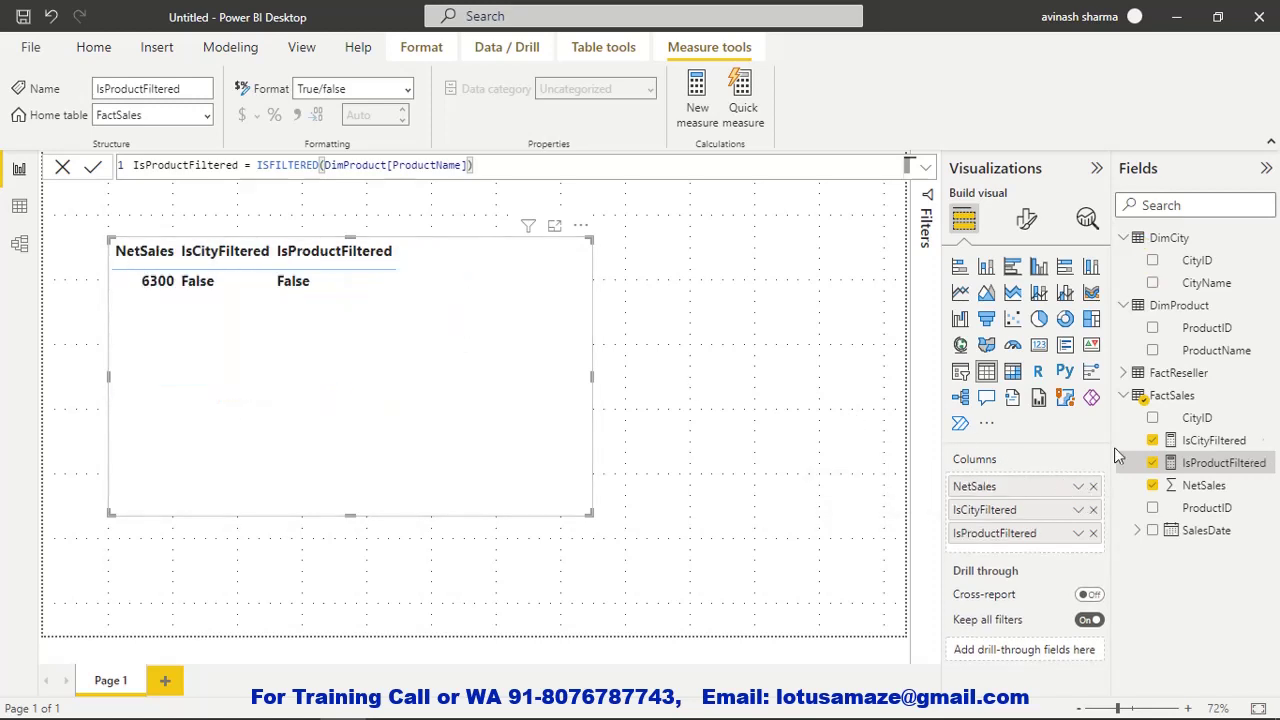
left_click_drag(1222, 360, 1048, 496)
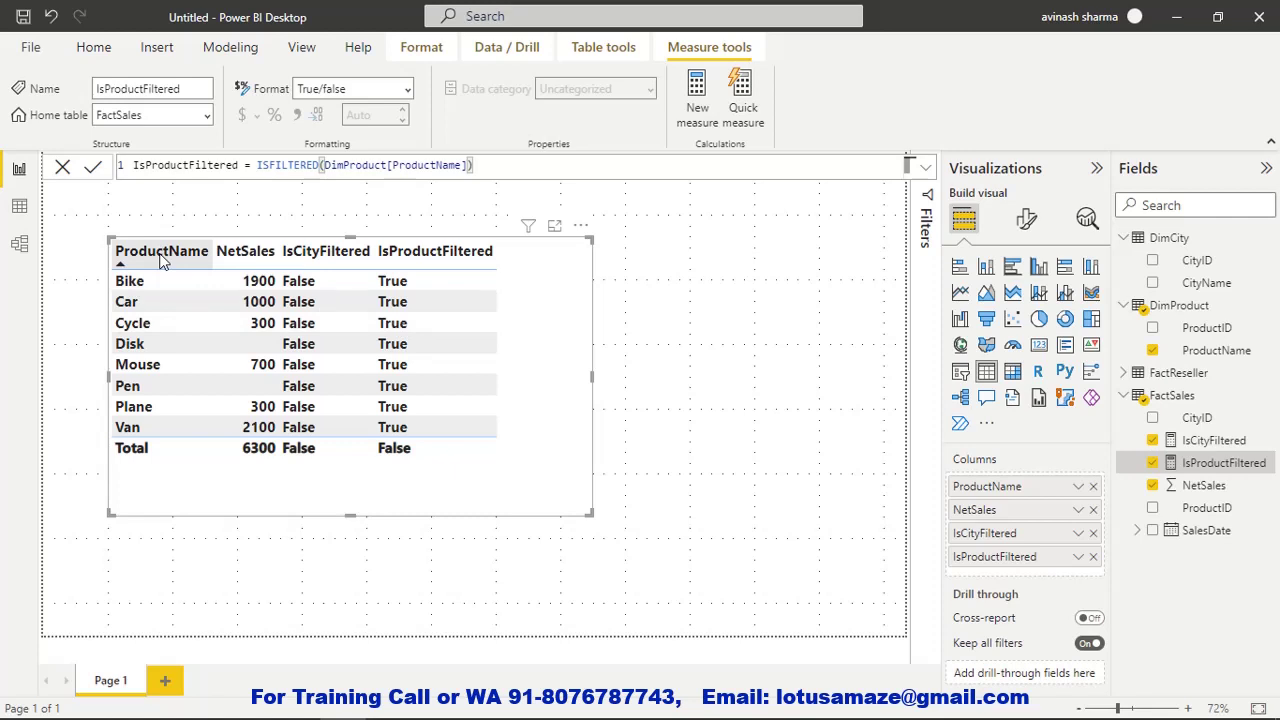
Add a CityName slicer beside the table visual, sized tall enough to list every city.
left_click(670, 390)
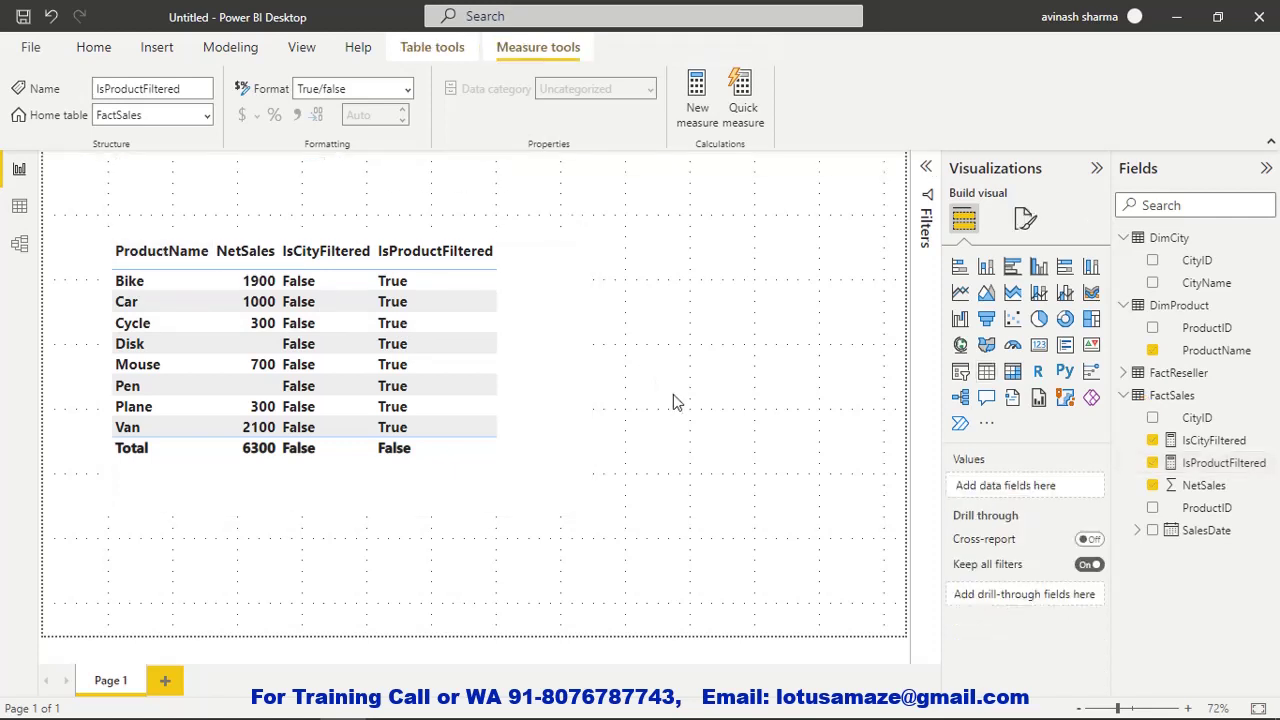
left_click(960, 373)
left_click_drag(431, 600, 678, 520)
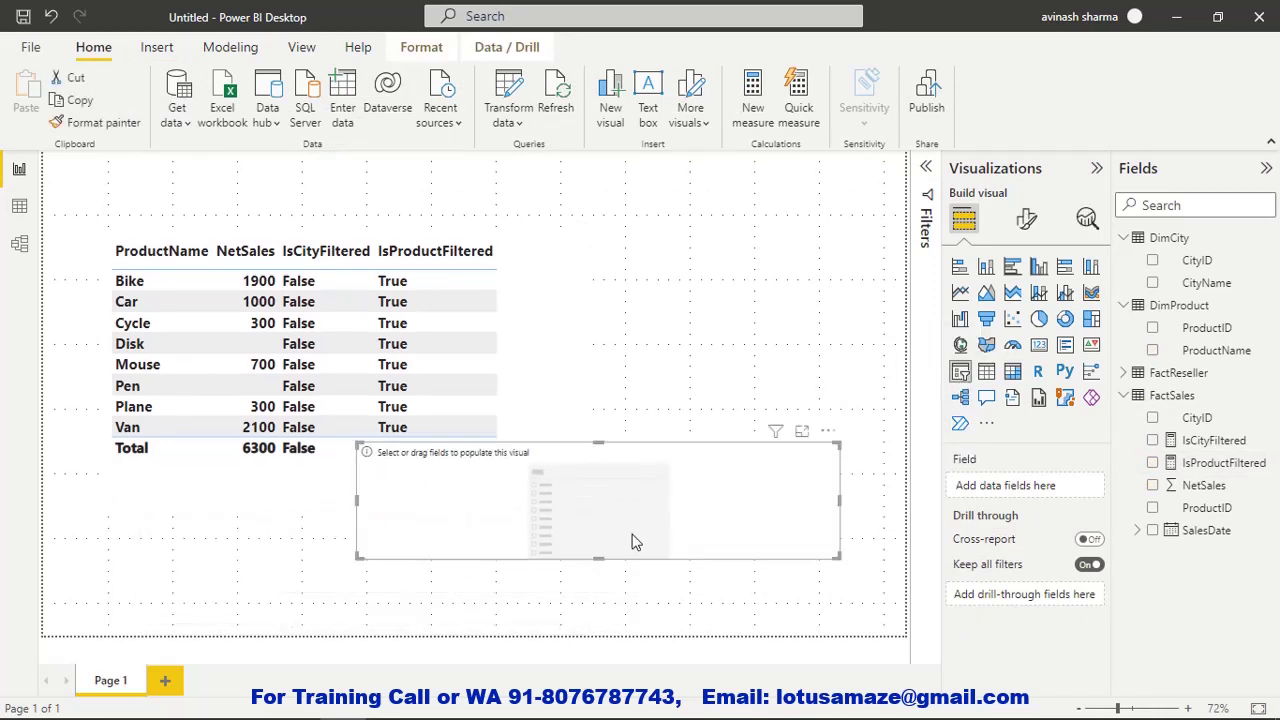
left_click_drag(360, 558, 636, 560)
left_click_drag(725, 525, 717, 291)
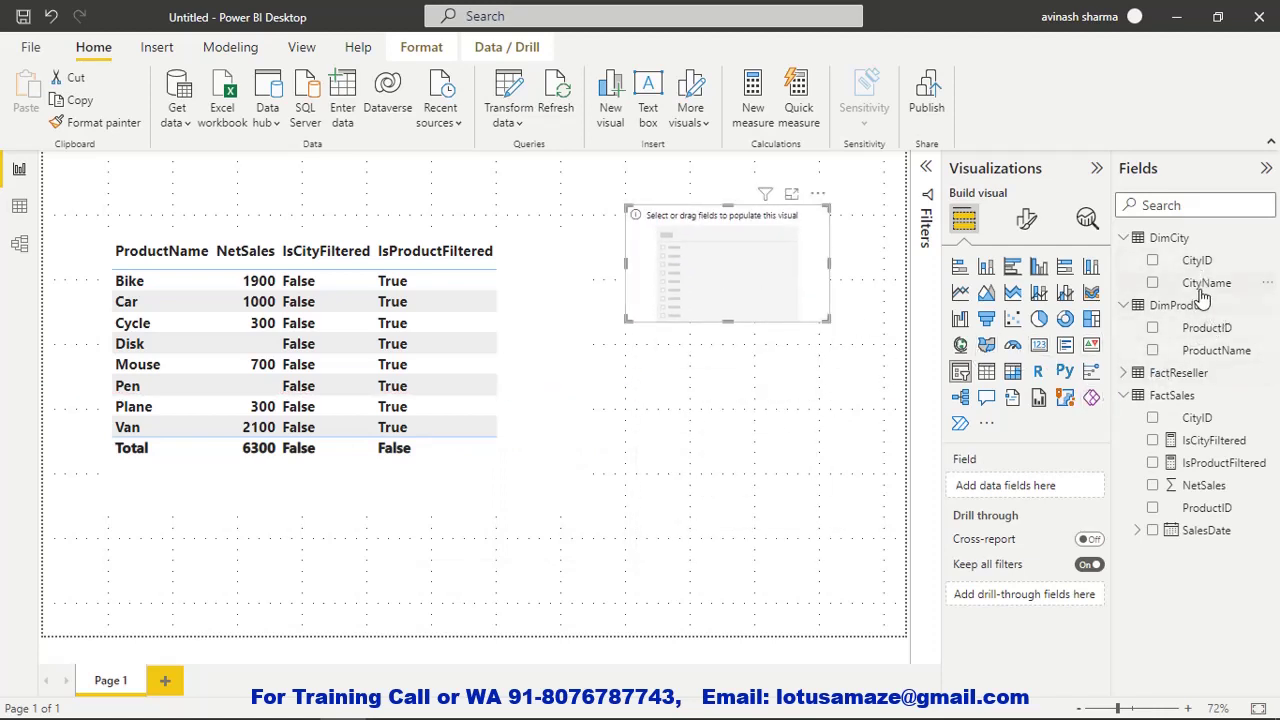
left_click_drag(1203, 287, 1000, 488)
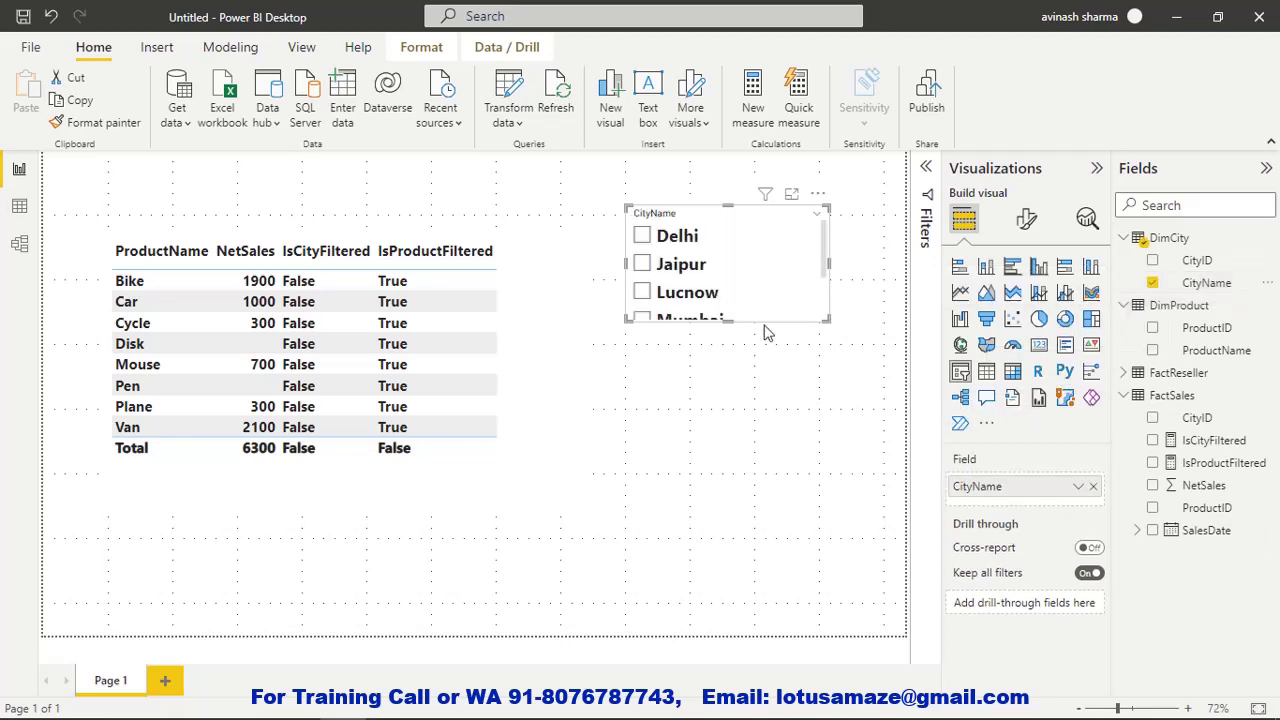
left_click_drag(727, 319, 734, 577)
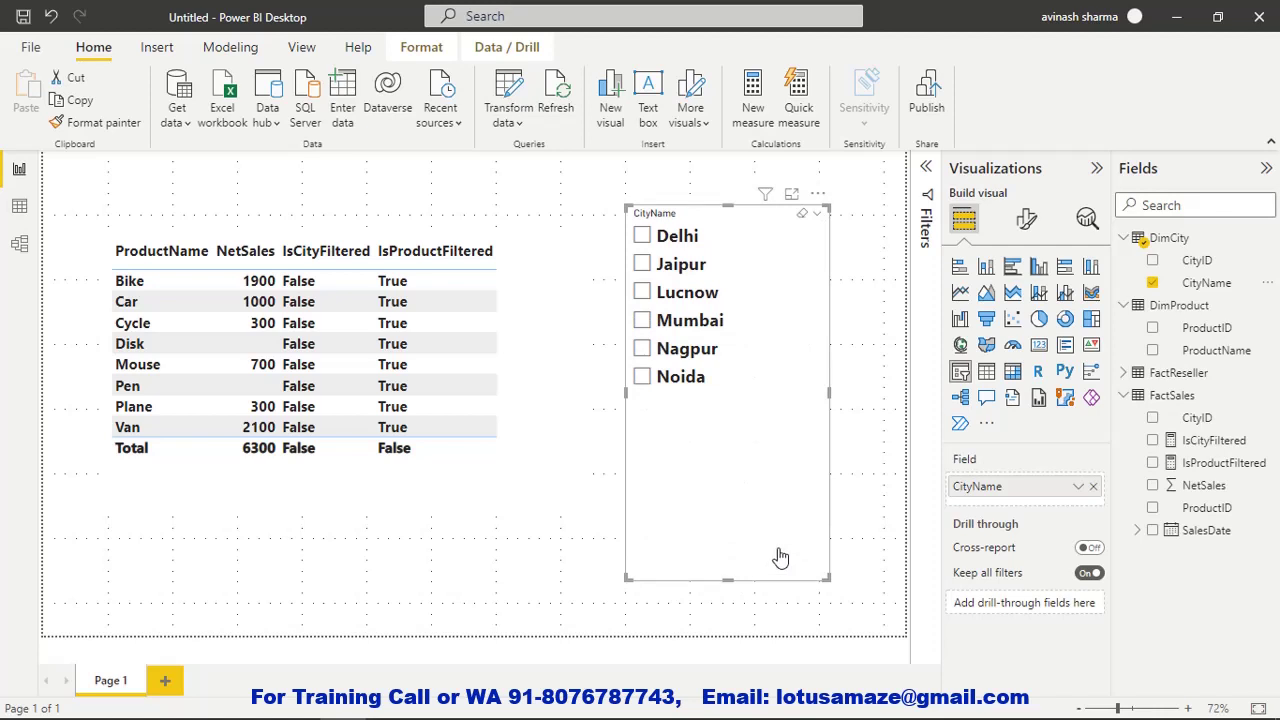
Filter the product table by Delhi, Jaipur and Lucnow in turn with the CityName slicer.
left_click(641, 238)
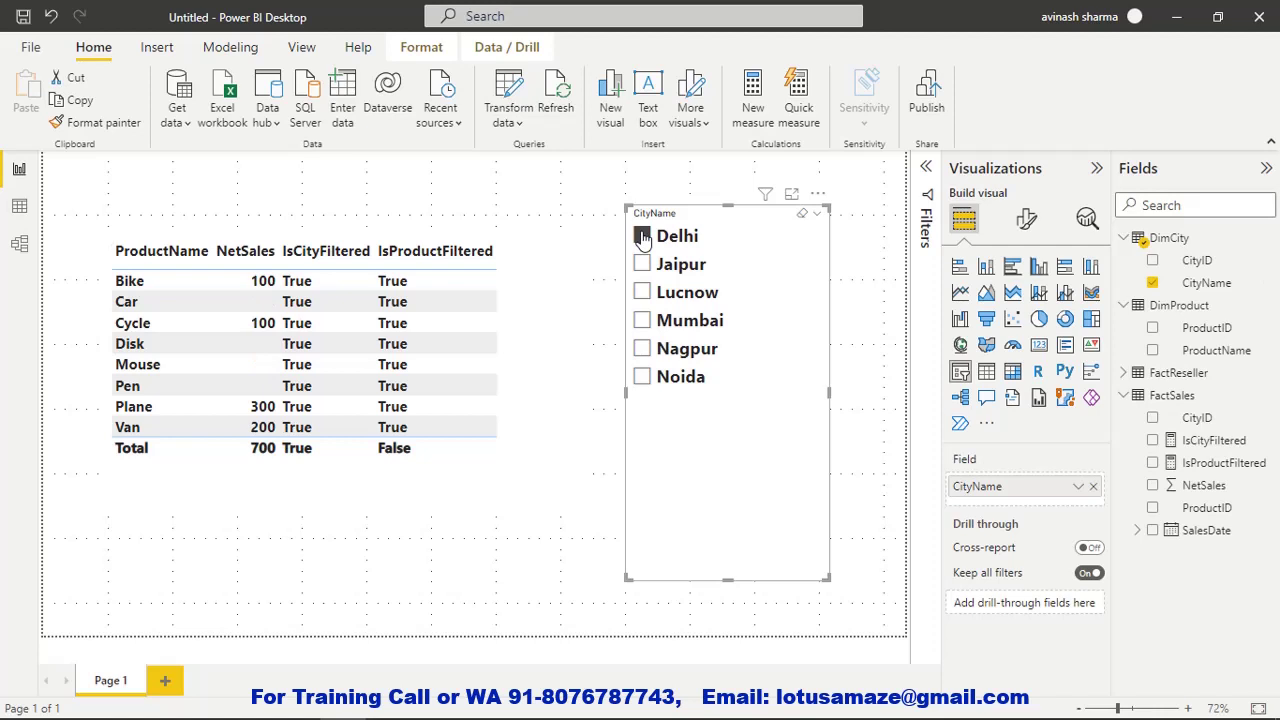
left_click(641, 264)
left_click(641, 292)
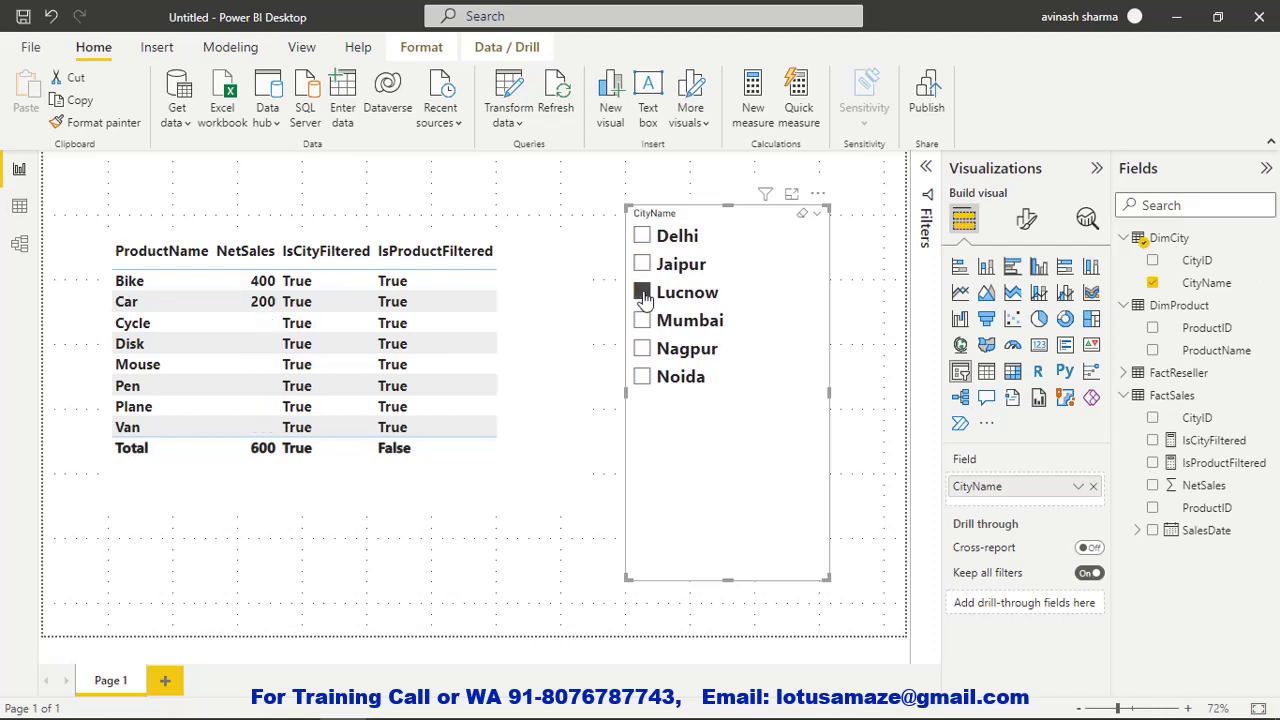
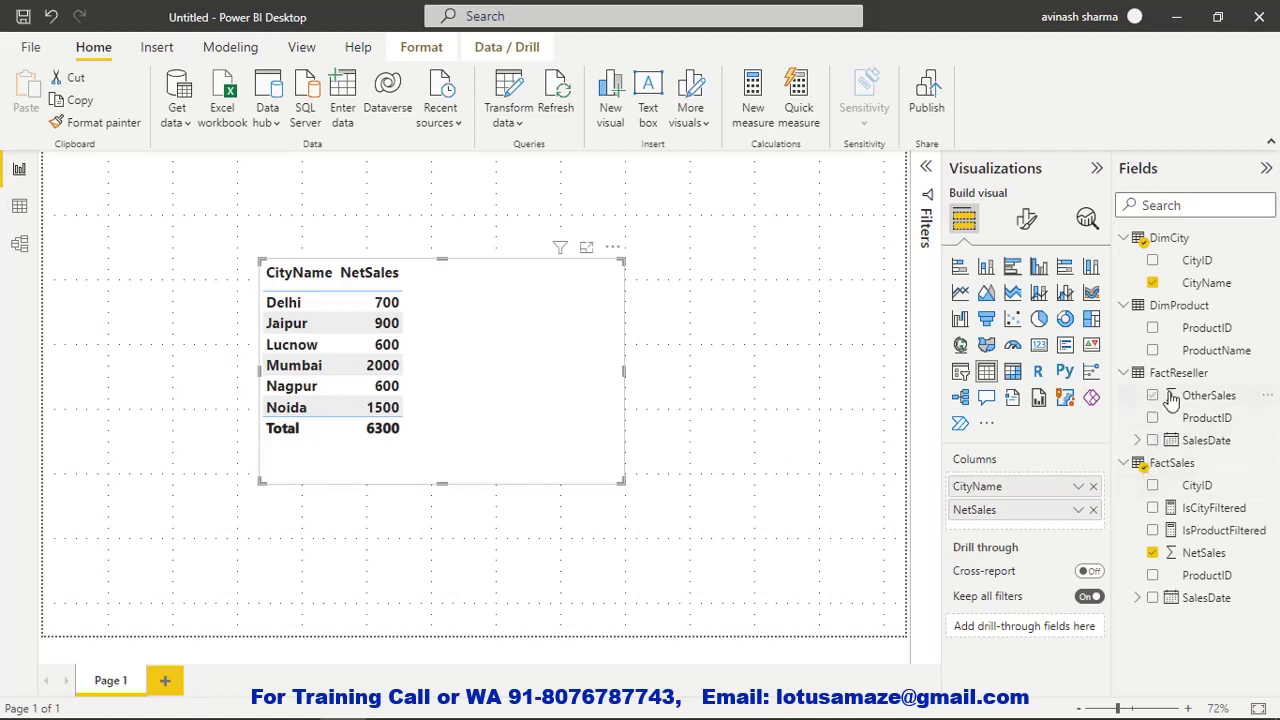
Check how FactReseller relates to the other tables in the model, and add its OtherSales field to the CityName and NetSales table.
mouse_move(1180, 385)
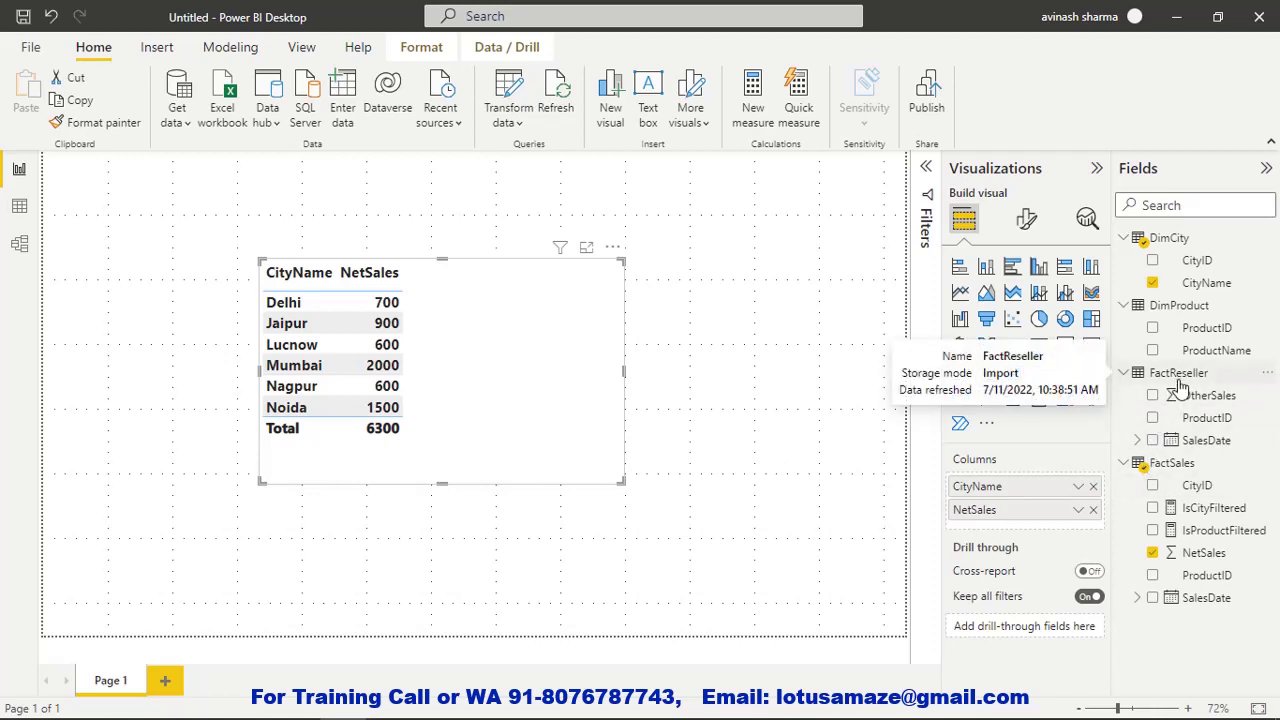
left_click(20, 245)
mouse_move(162, 461)
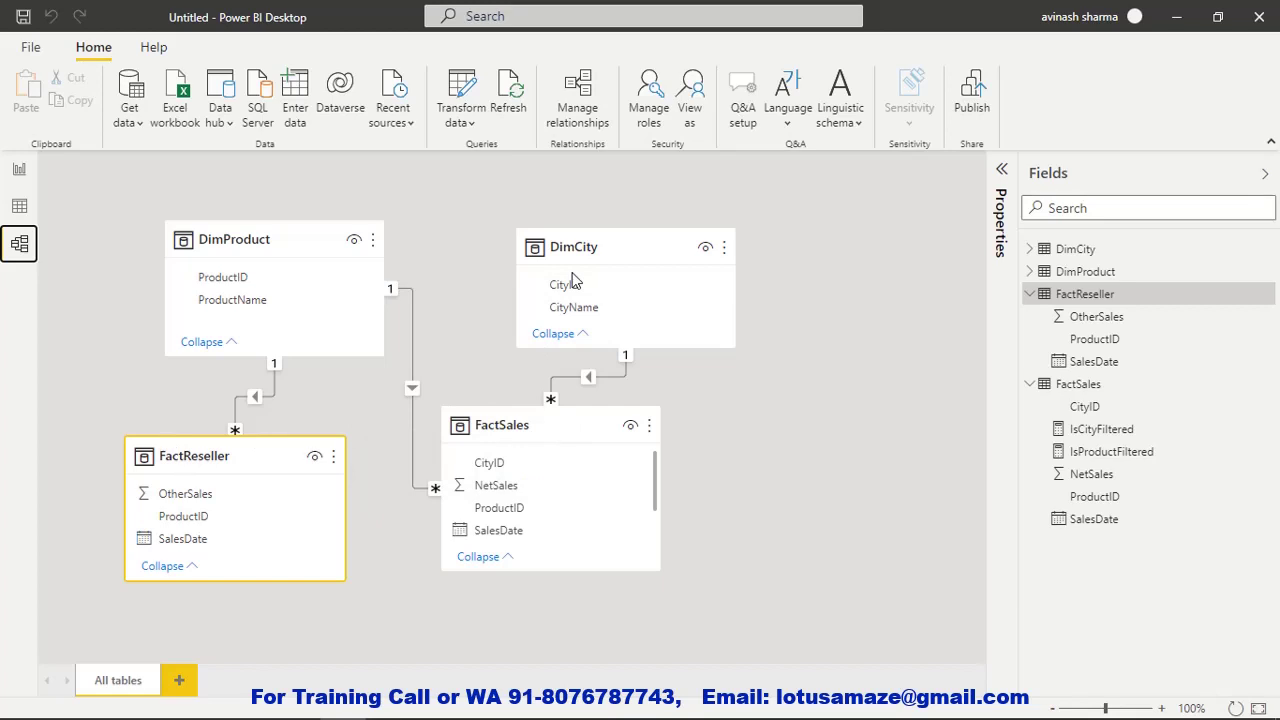
left_click(19, 169)
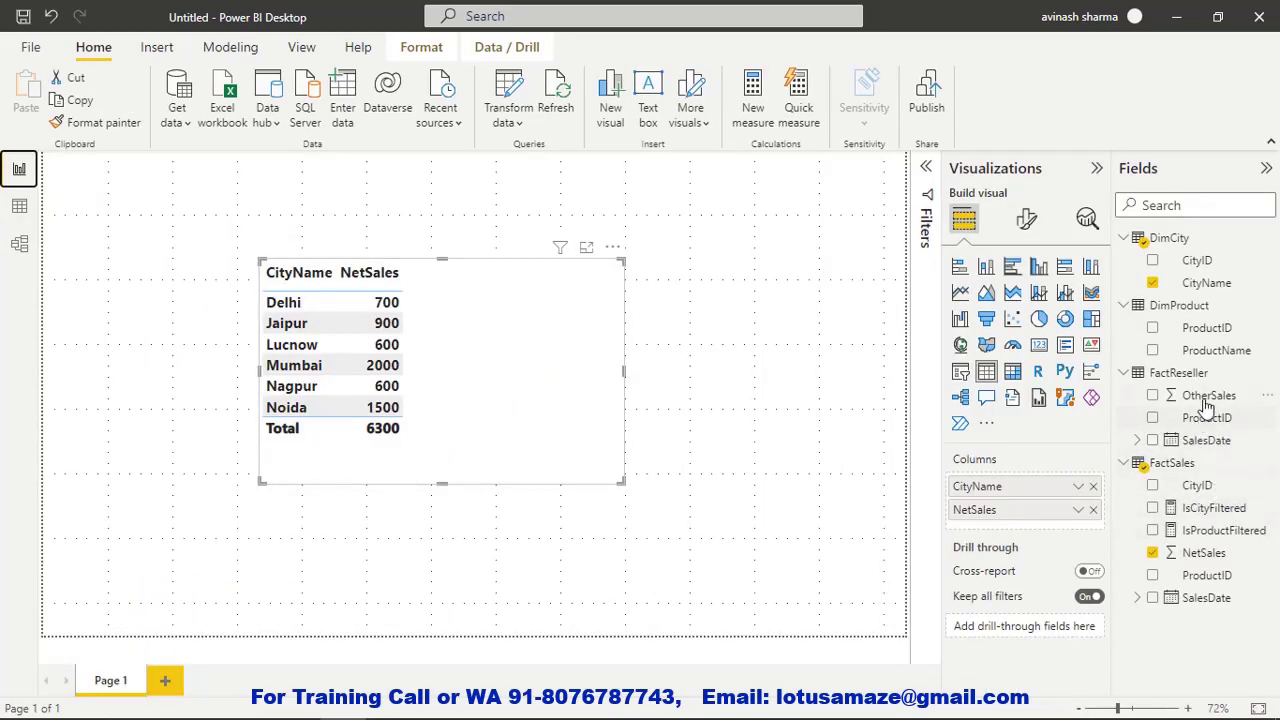
left_click_drag(1205, 396, 1052, 532)
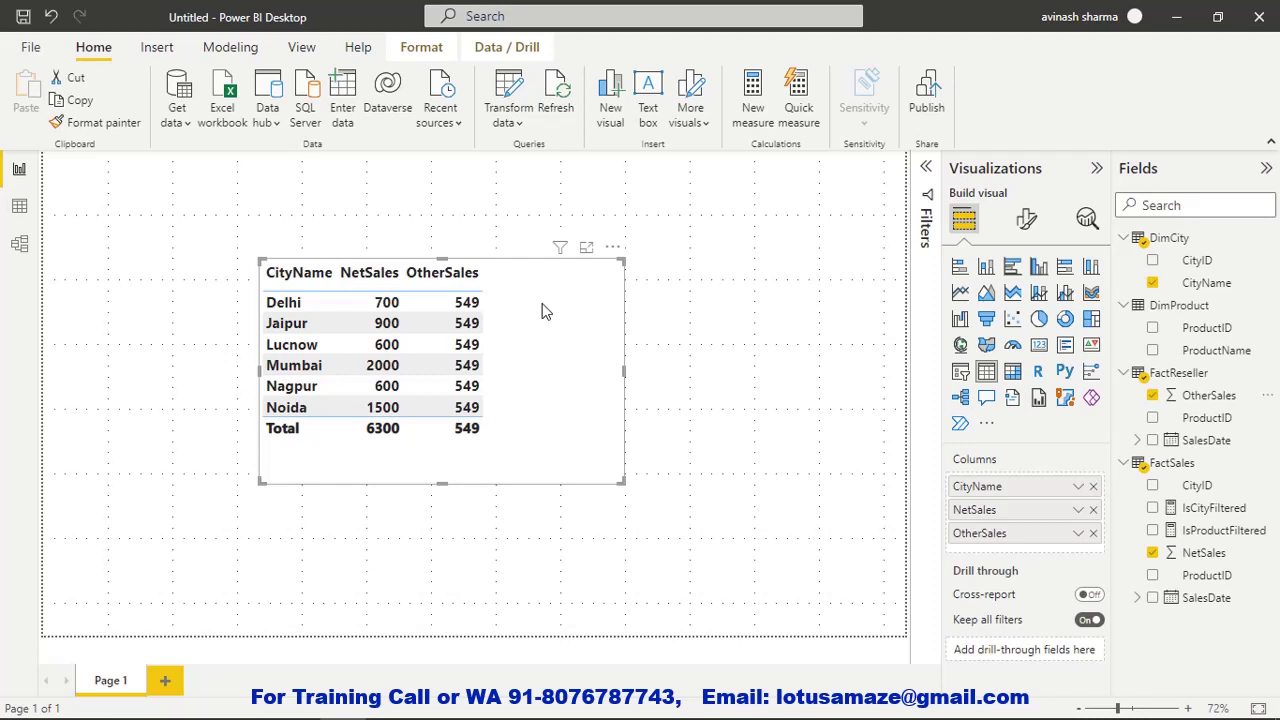
Examine the model's relationships and filter directions from DimCity through FactSales and DimProduct to FactReseller.
left_click(20, 245)
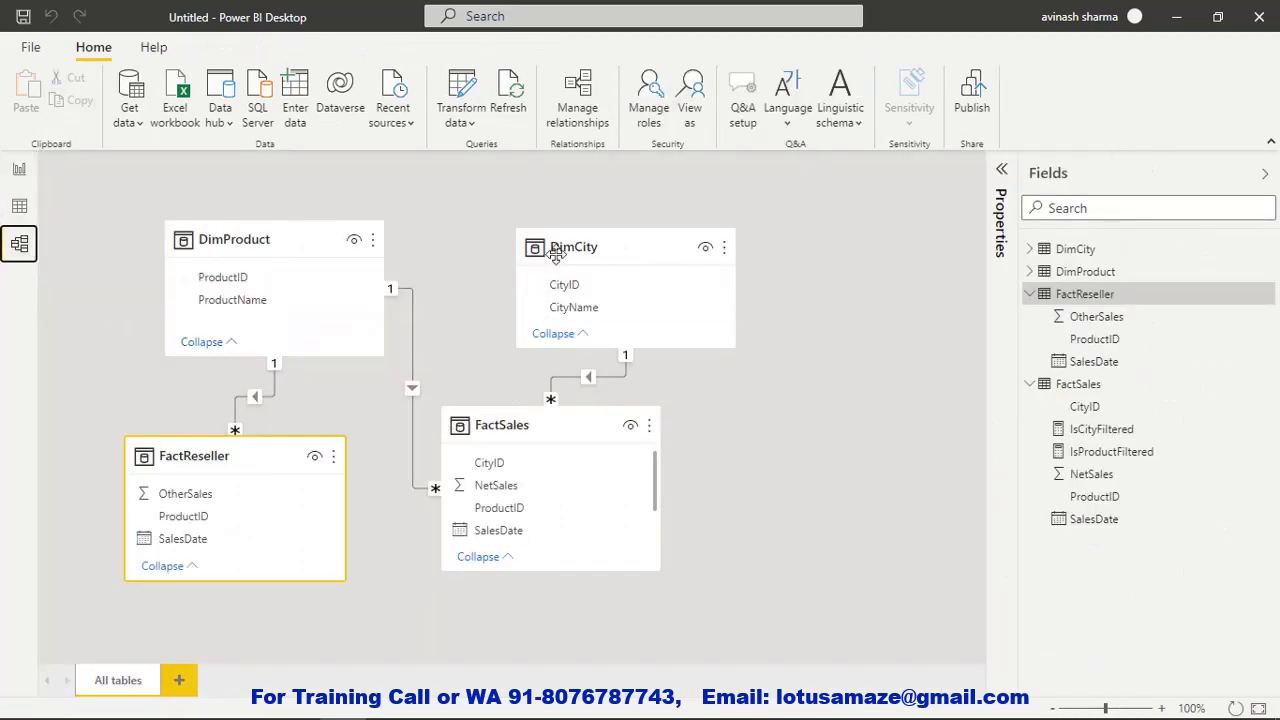
mouse_move(196, 466)
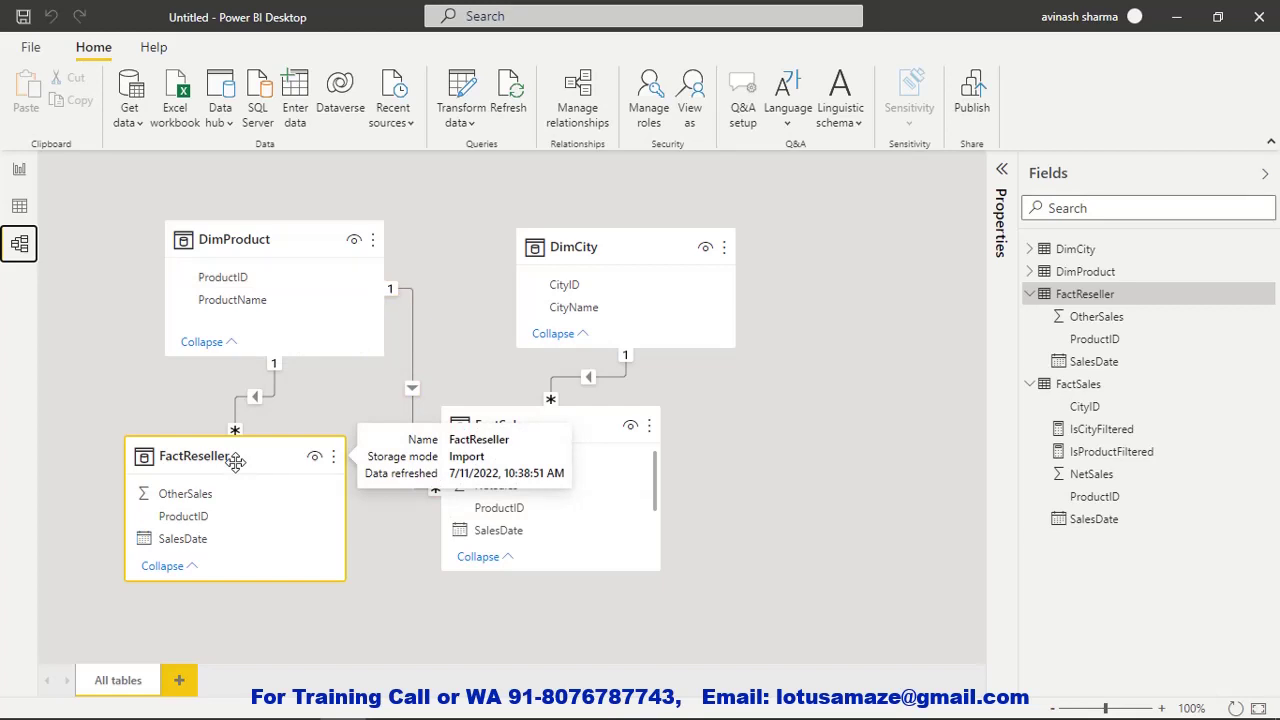
Return to the report page with the CityName, NetSales and OtherSales table.
left_click(19, 170)
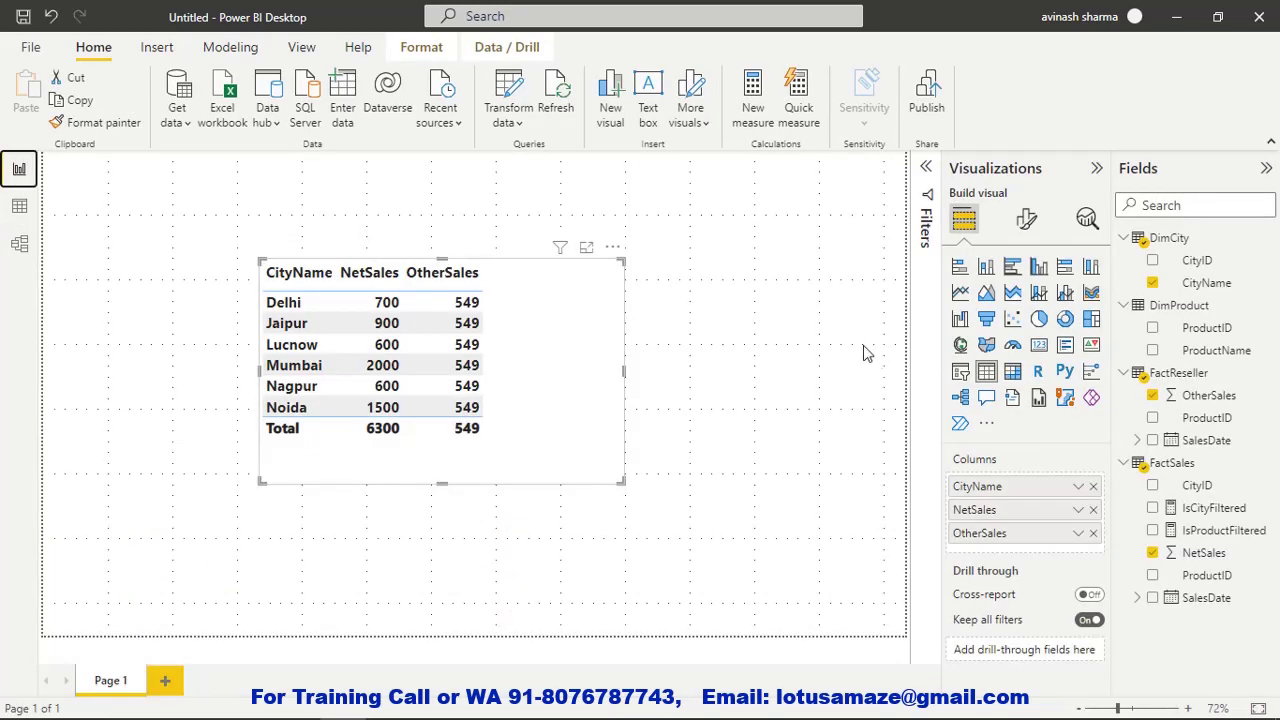
right_click(1182, 465)
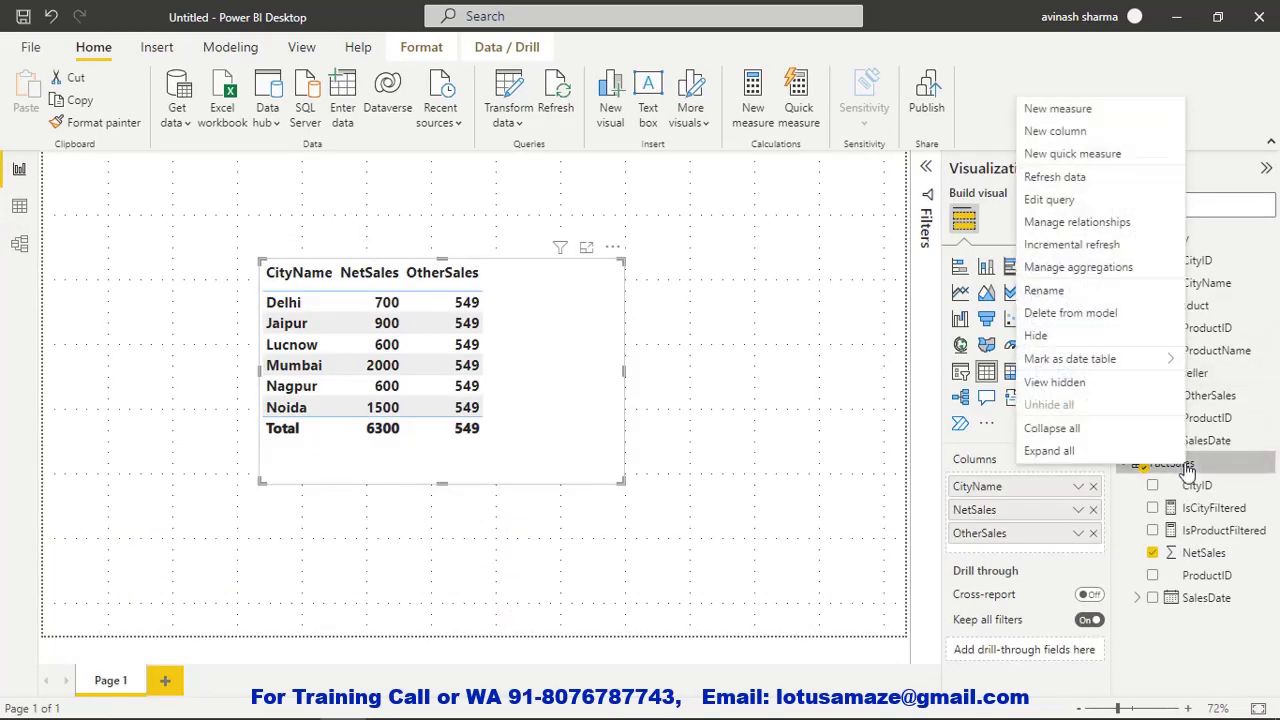
left_click(1070, 146)
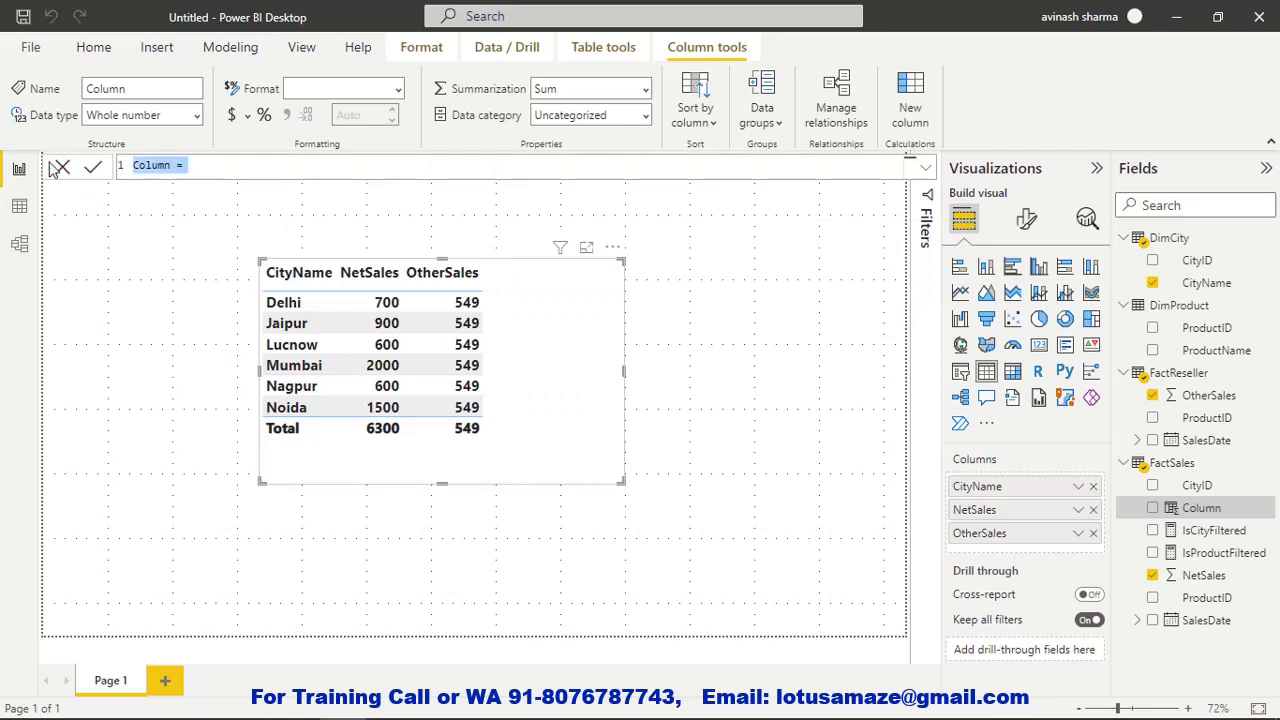
left_click(62, 167)
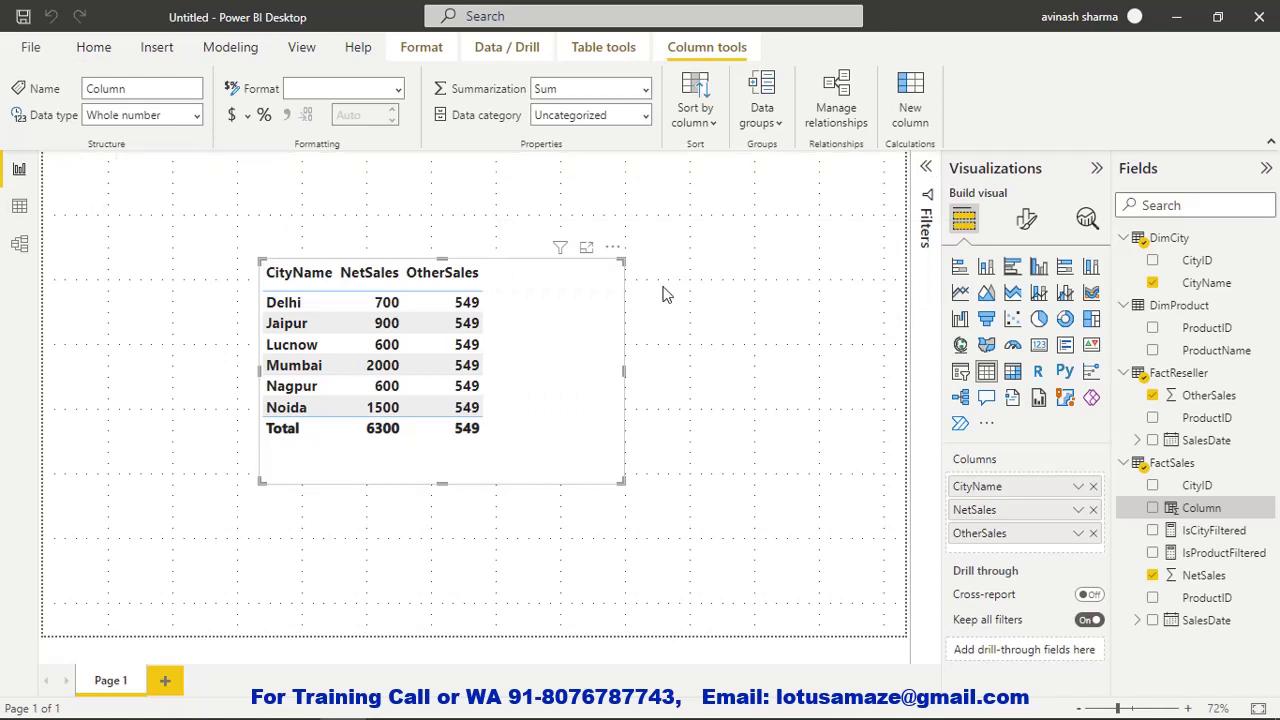
Start a new measure in the FactSales table and name it IsCrossFiltelteredProduct.
right_click(1190, 470)
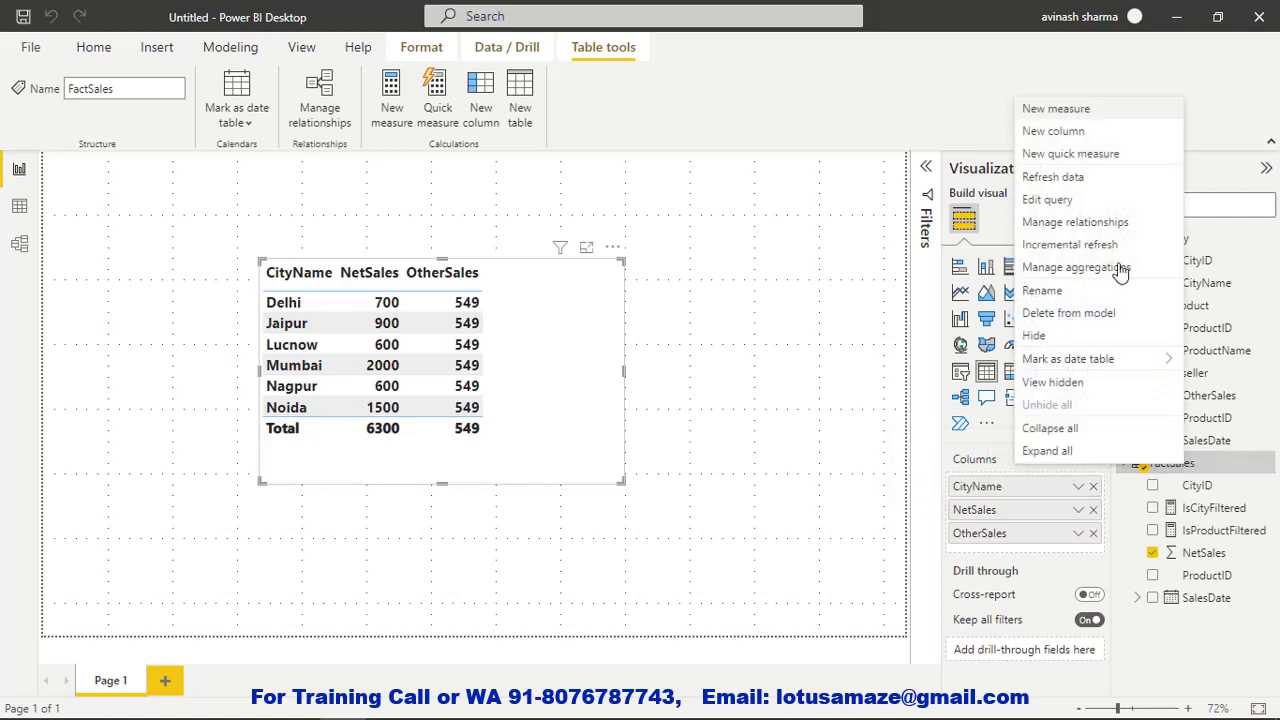
left_click(1088, 112)
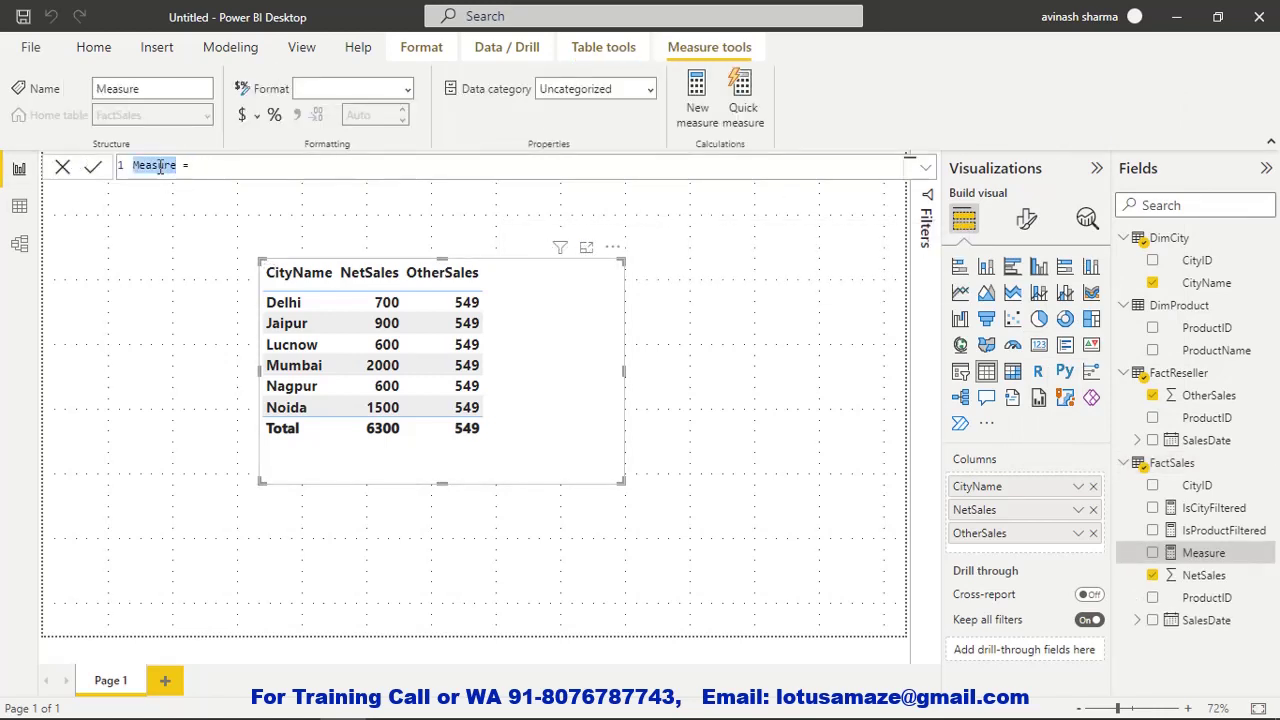
type("IsCr")
type("oss")
type("Filte")
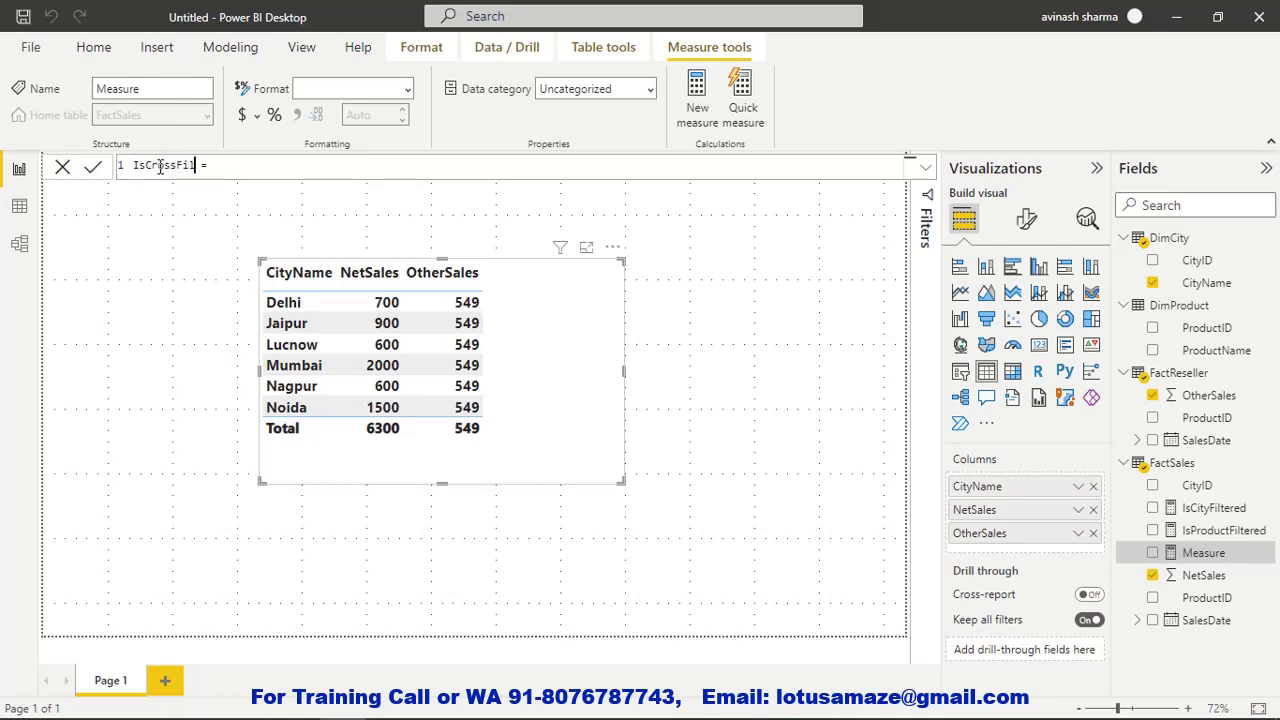
type("lteredProduct")
Define the measure as ISCROSSFILTERED(DimProduct[ProductName]) and add it as a column after OtherSales in the city table.
left_click(344, 170)
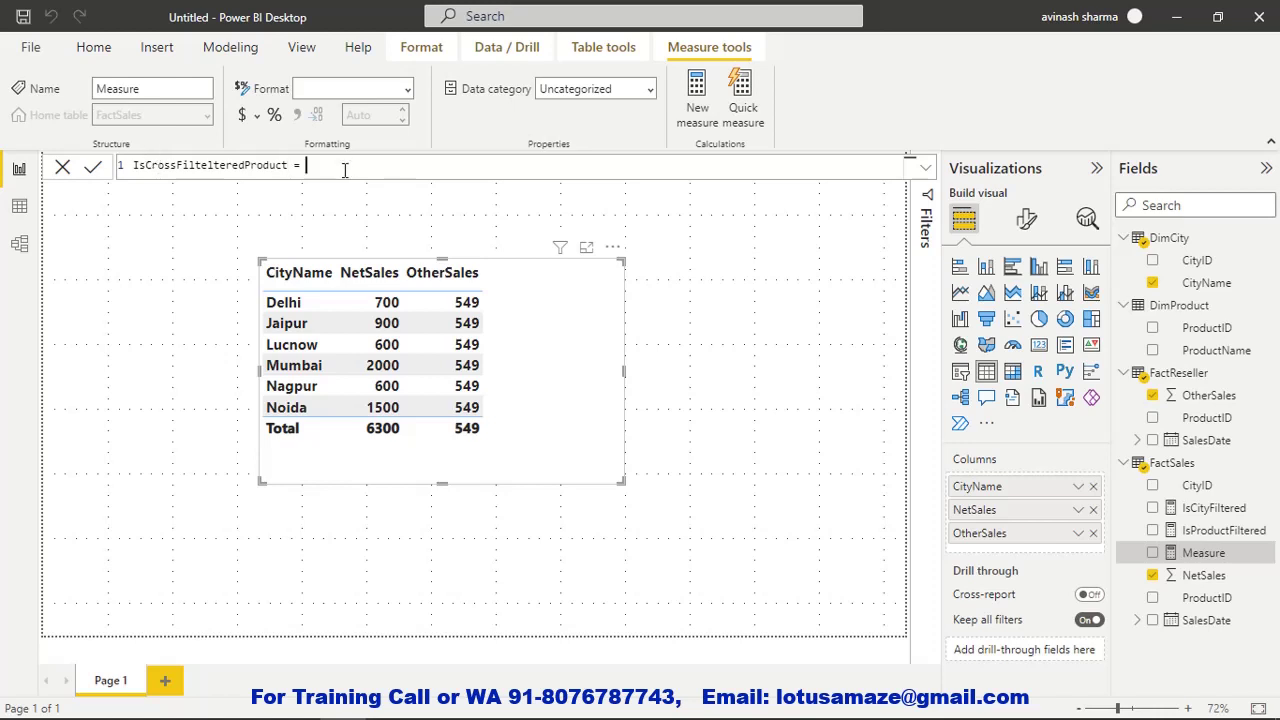
type("IsCr")
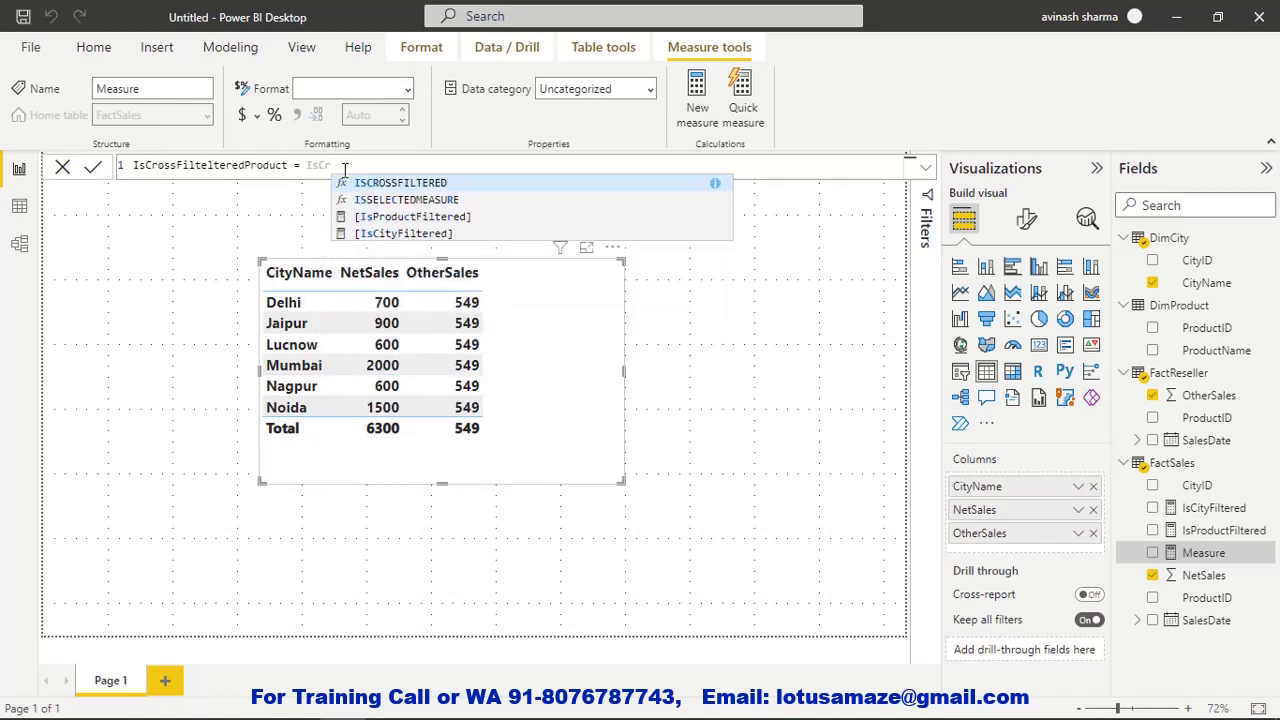
left_click(428, 184)
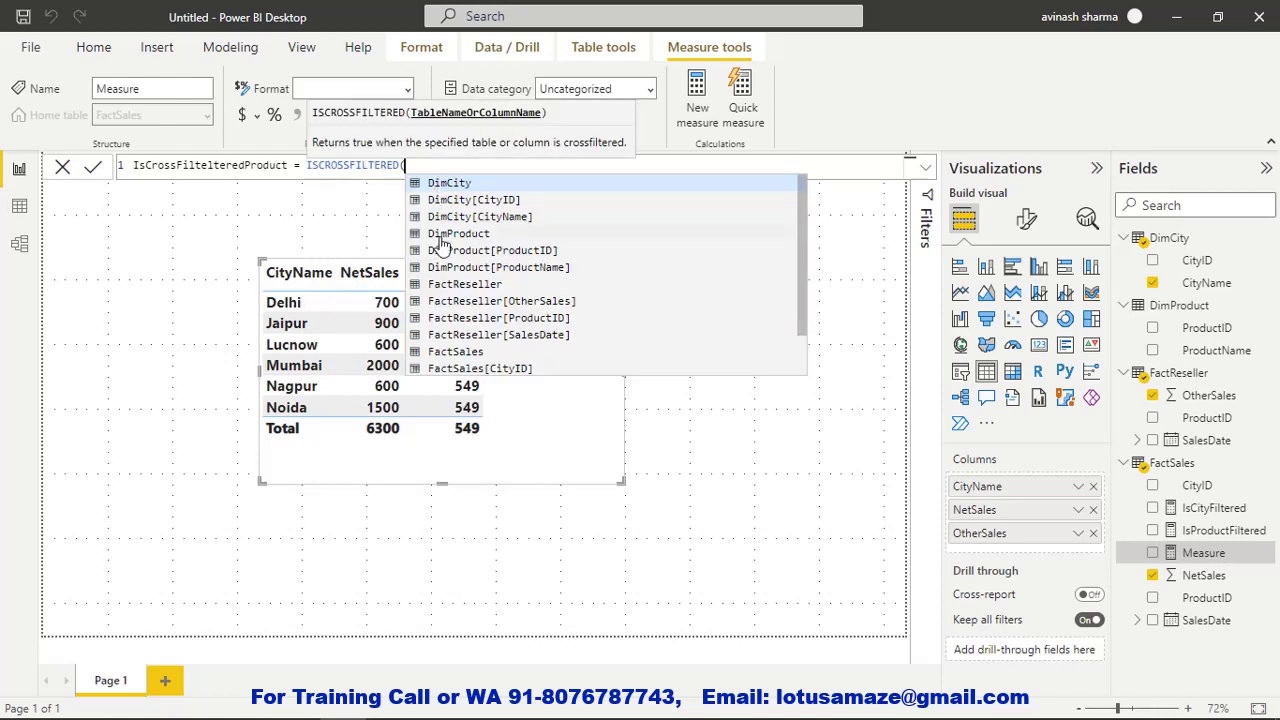
left_click(486, 268)
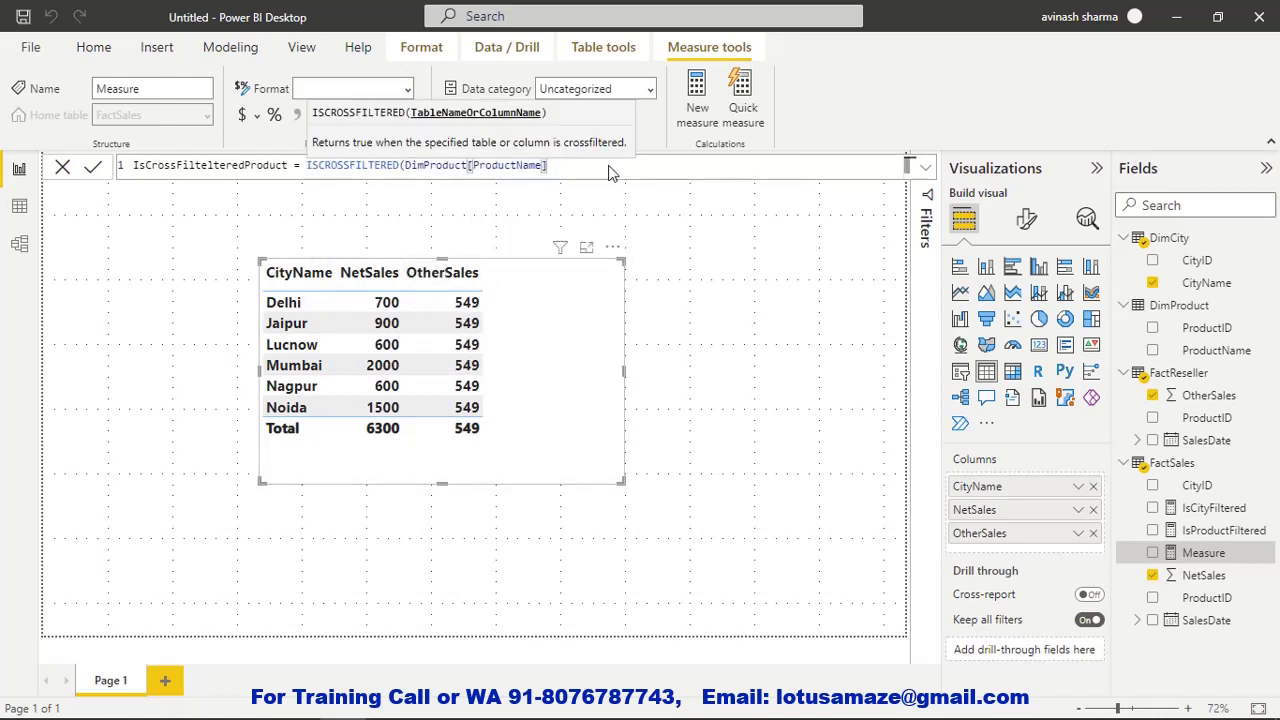
key("Return")
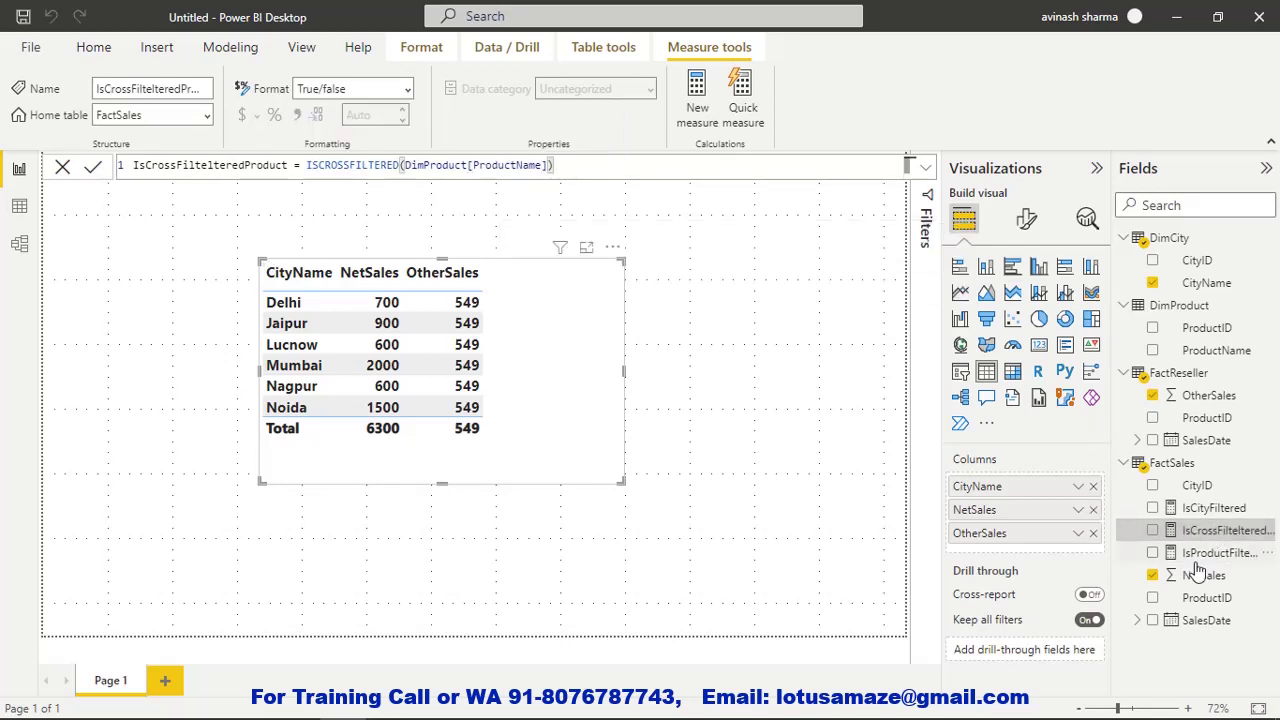
left_click_drag(1225, 531, 1034, 555)
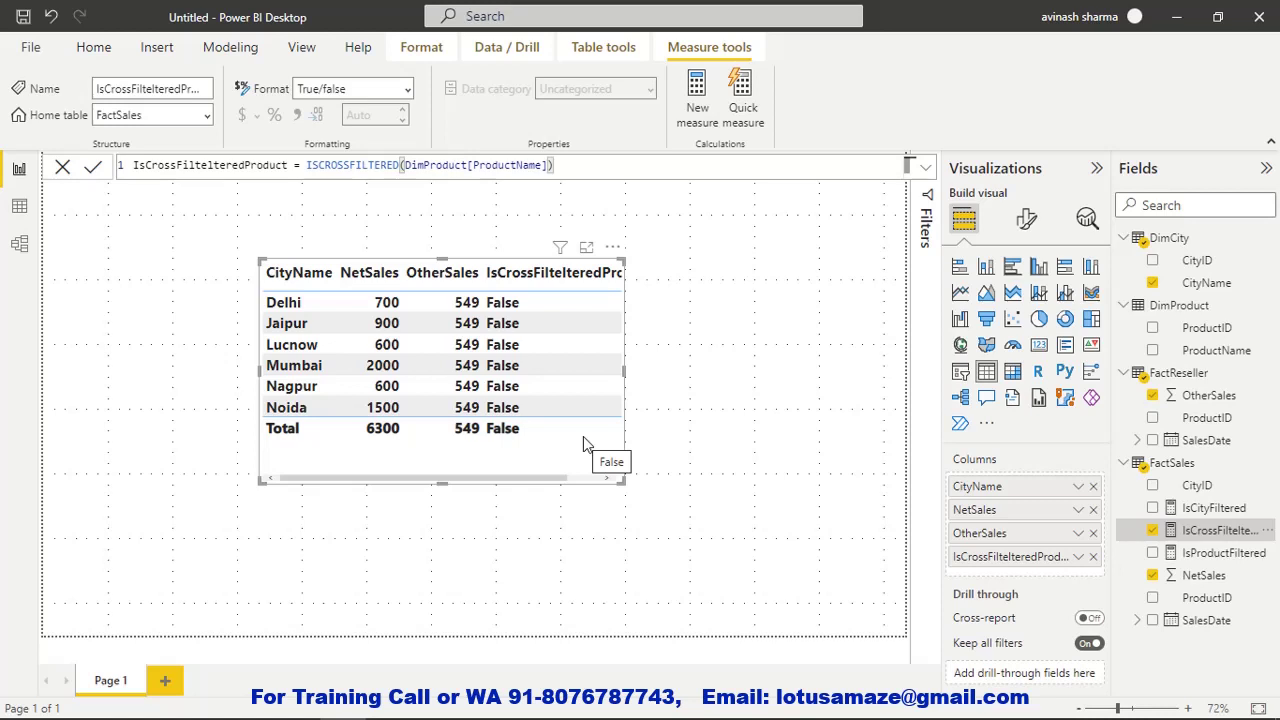
Set the cross filter direction of the relationship between FactSales and DimProduct to Both.
left_click(21, 249)
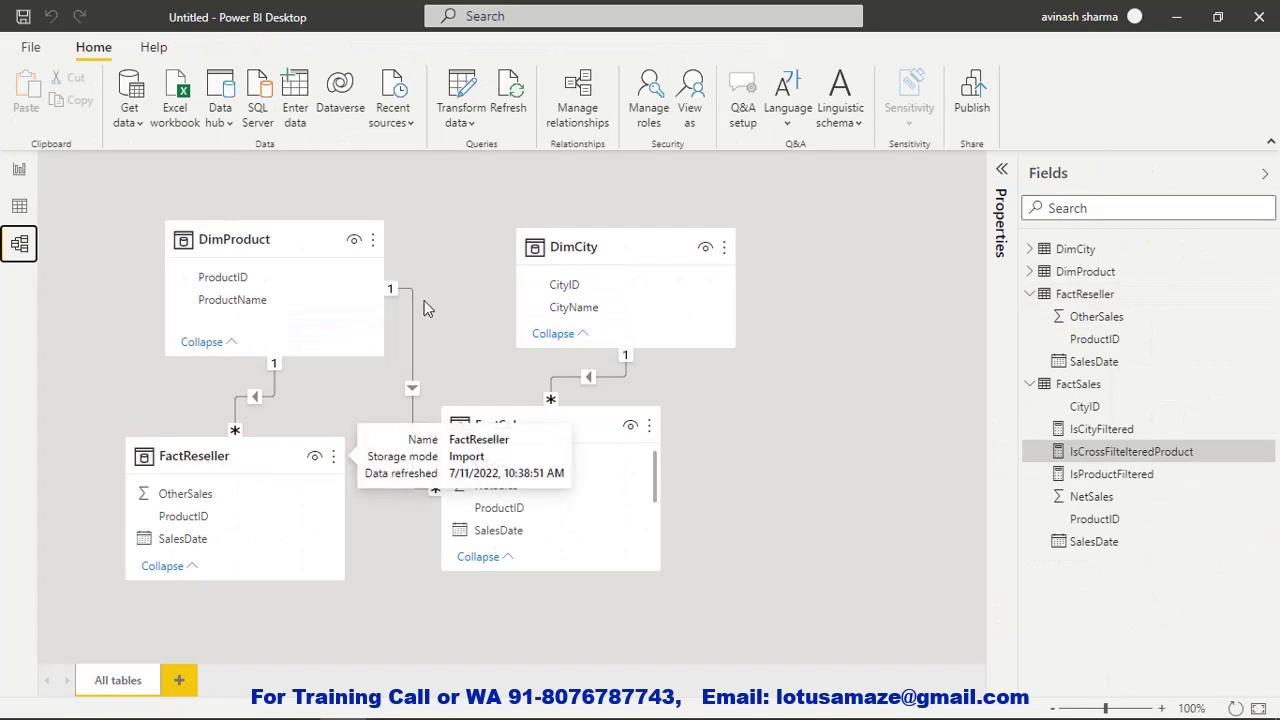
right_click(411, 364)
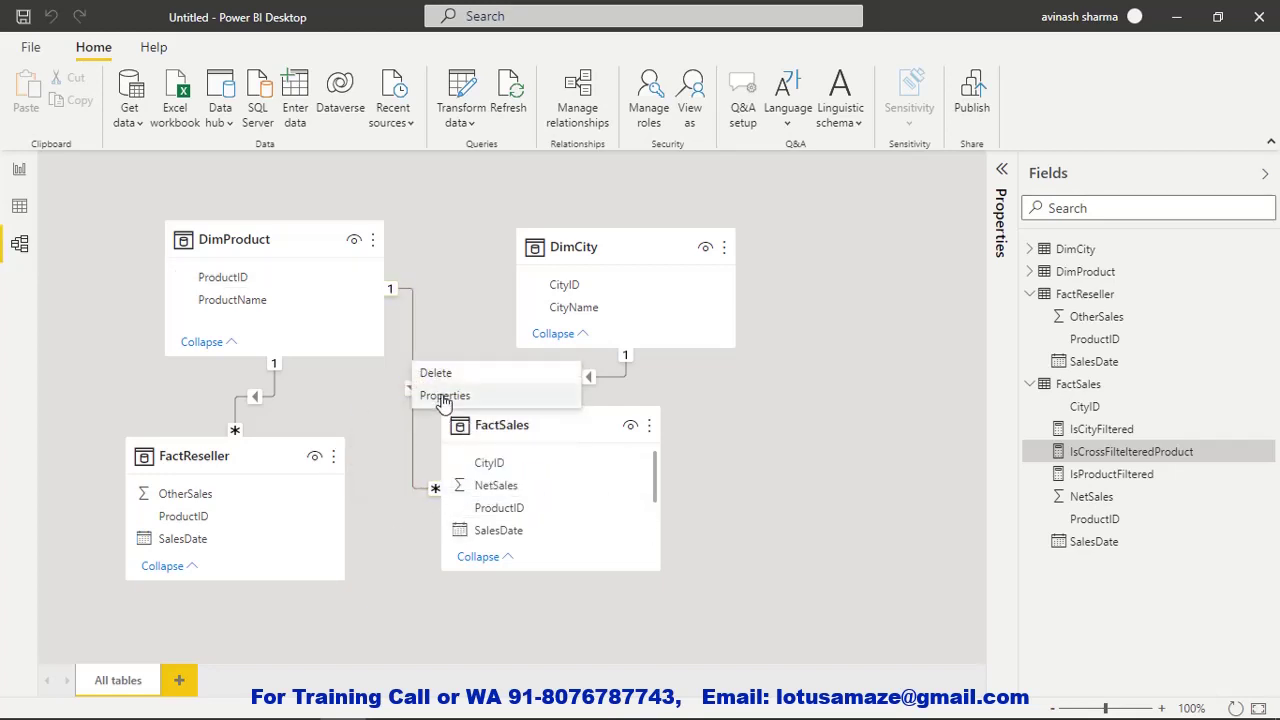
left_click(444, 398)
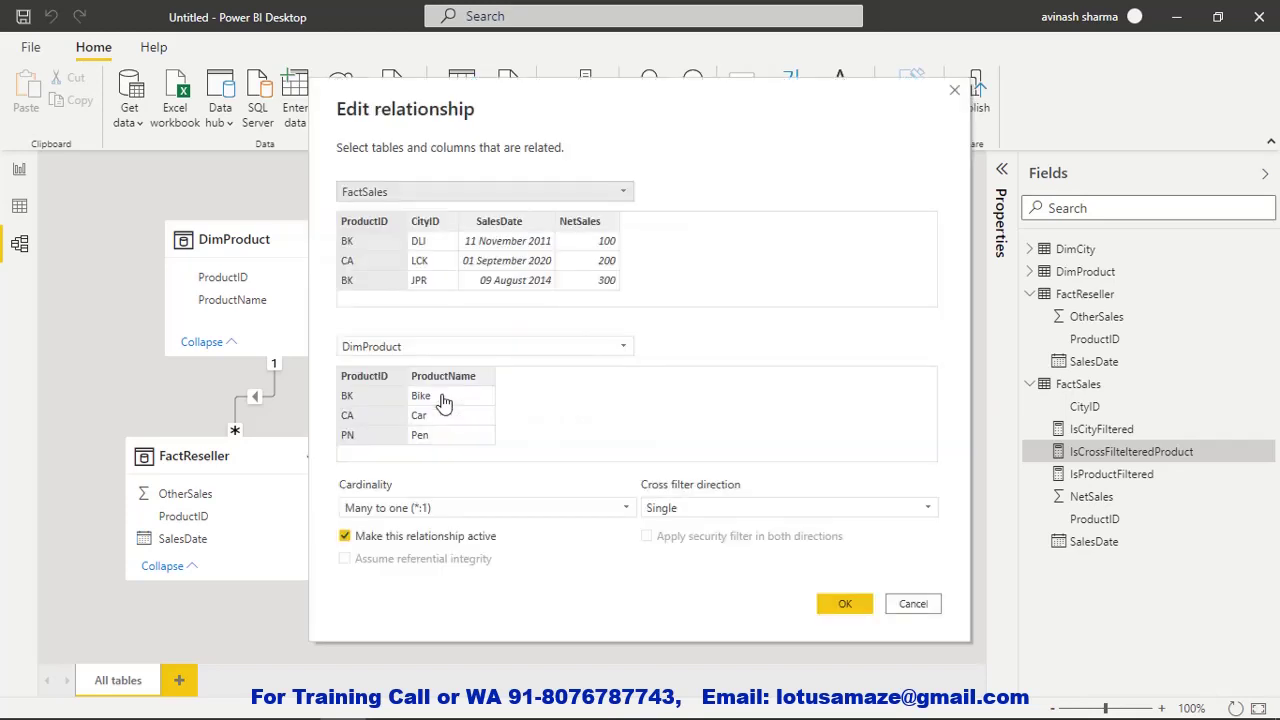
left_click(674, 507)
left_click(666, 552)
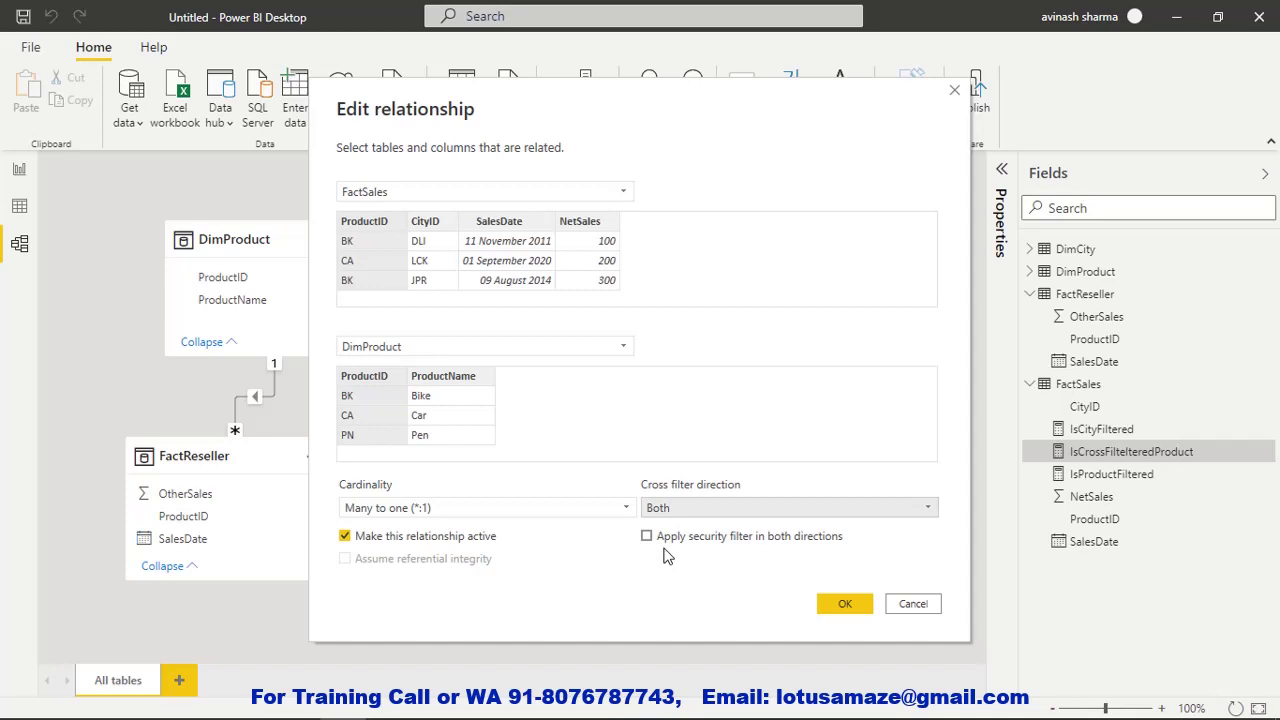
left_click(845, 605)
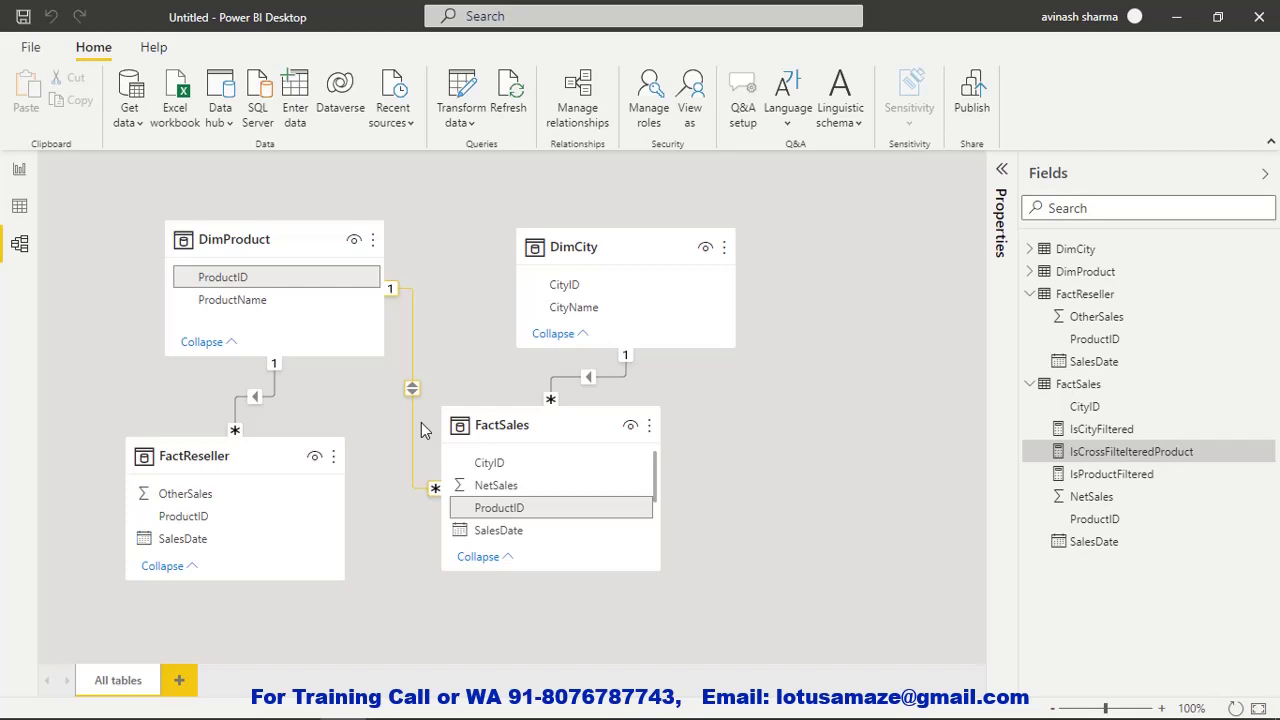
Check the OtherSales and IsCrossFiltelteredProduct values for each city in the report table.
left_click(19, 169)
left_click(458, 345)
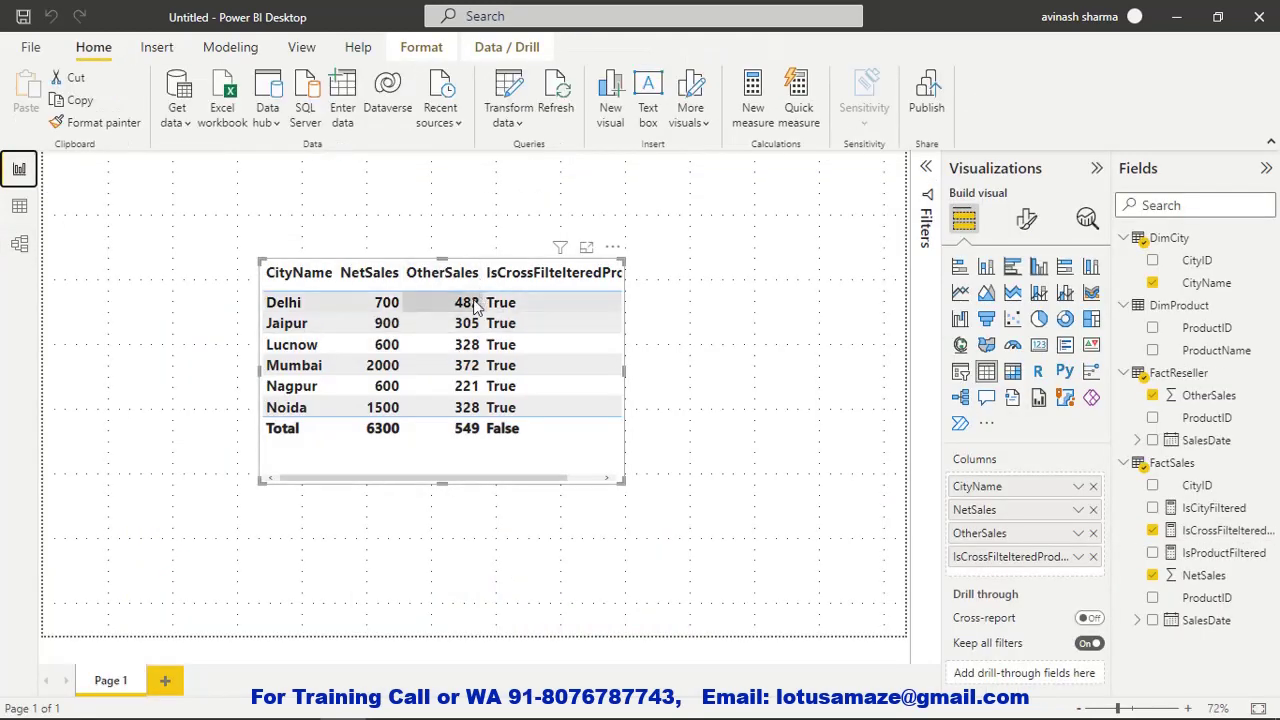
left_click(506, 278)
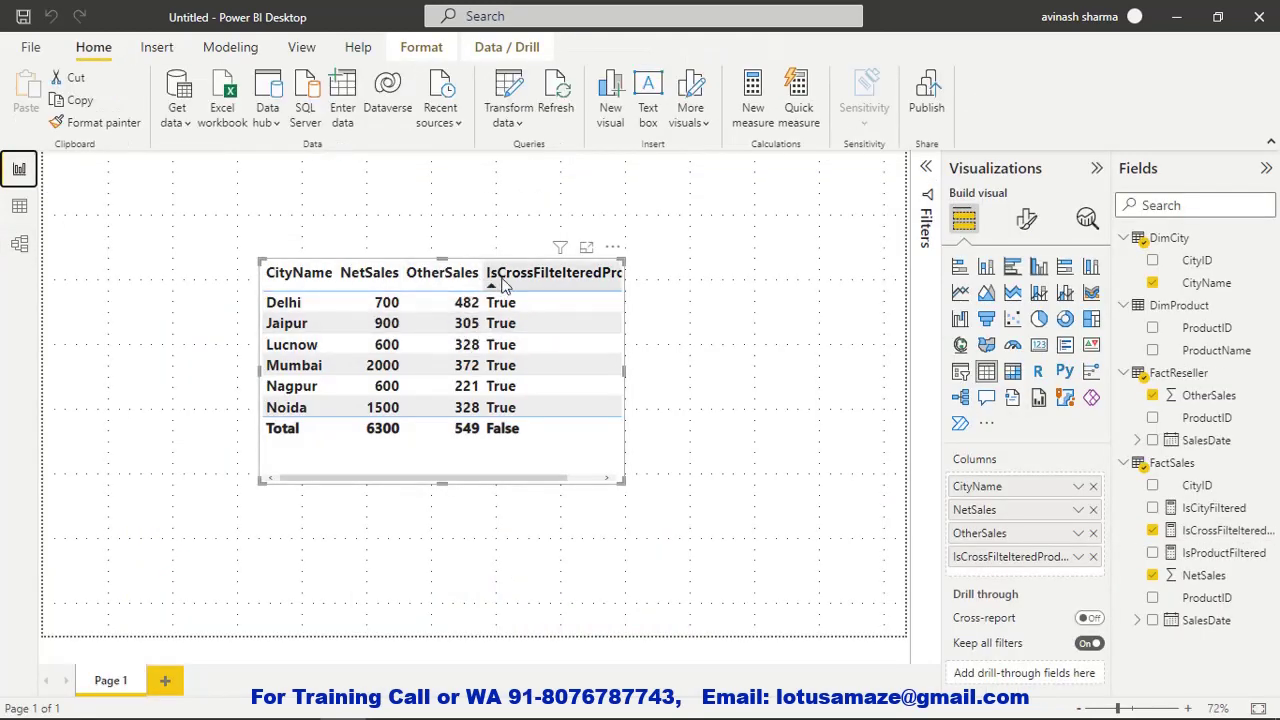